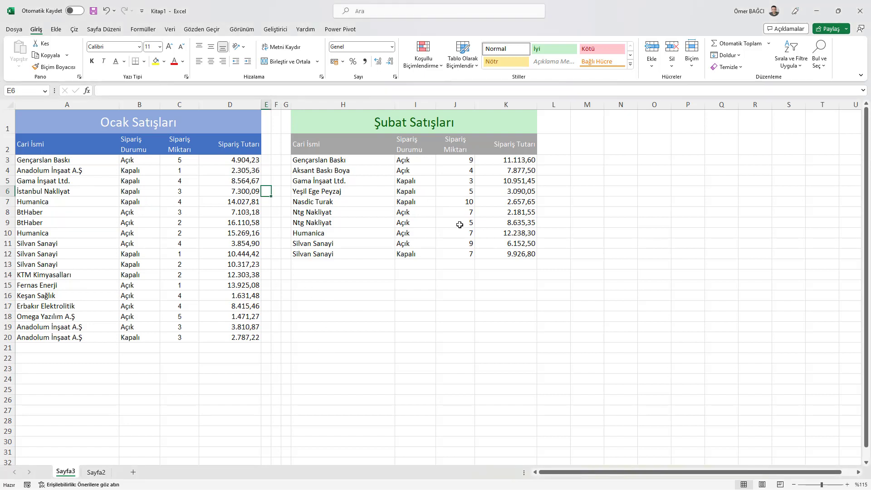
Copy the Cari İsmi–Sipariş Tutarı headers from A2:D2 to N2:Q2, keeping source column widths
left_click(173, 199)
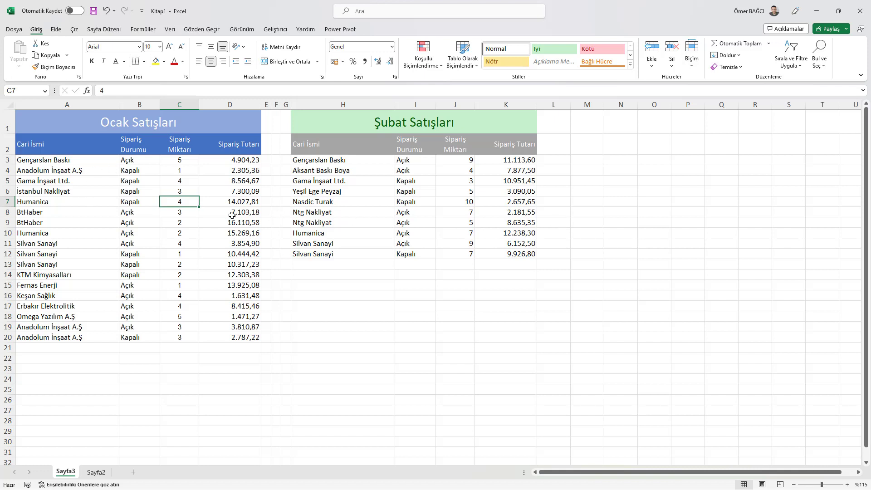
left_click_drag(80, 148, 254, 145)
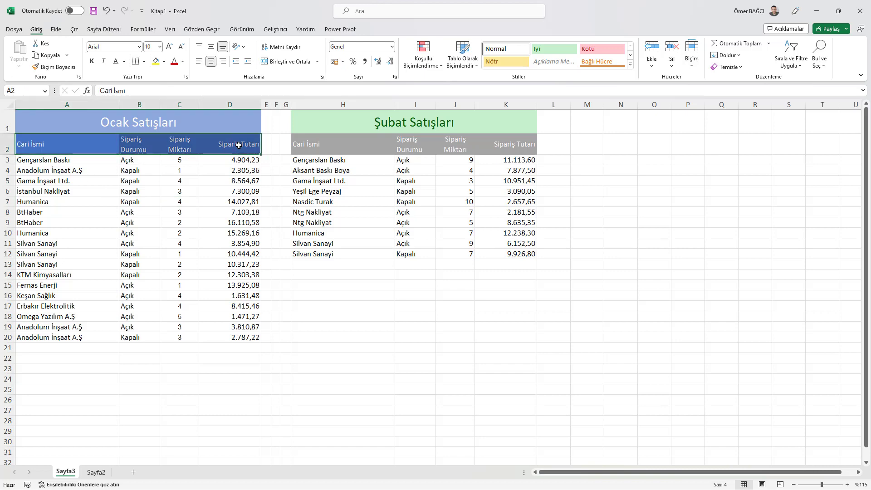
right_click(252, 150)
left_click(266, 181)
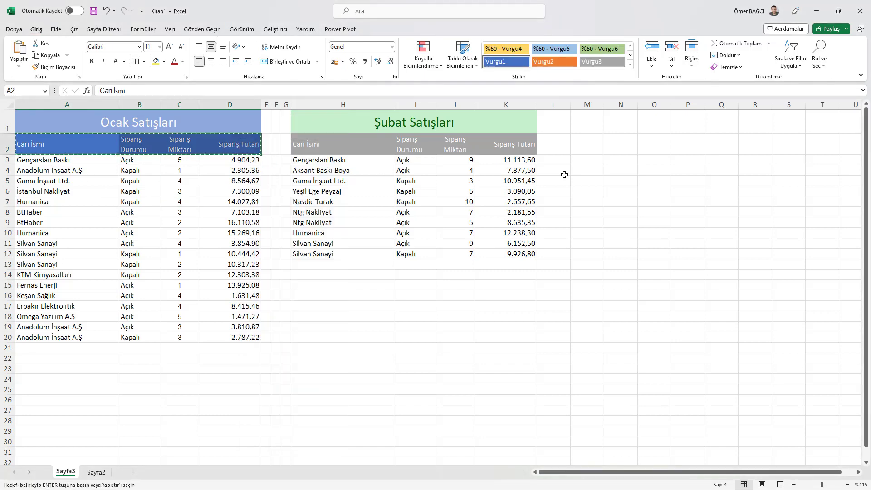
right_click(618, 145)
left_click(641, 210)
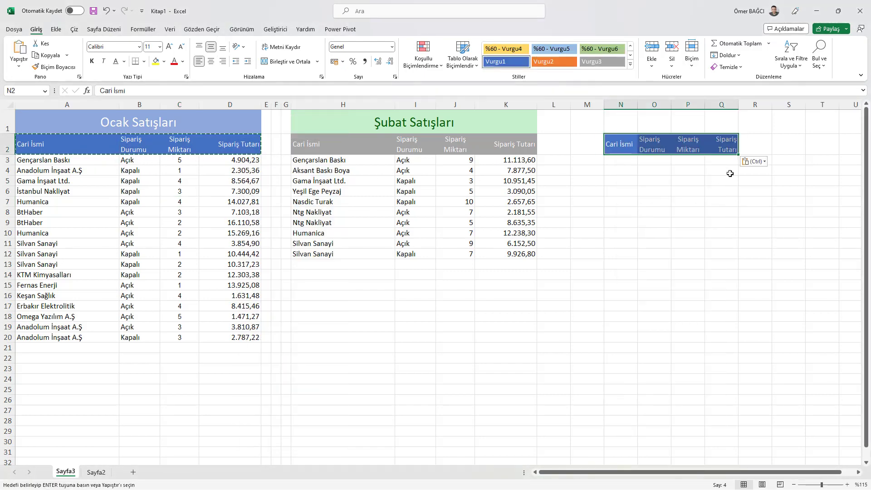
left_click(751, 162)
left_click(763, 202)
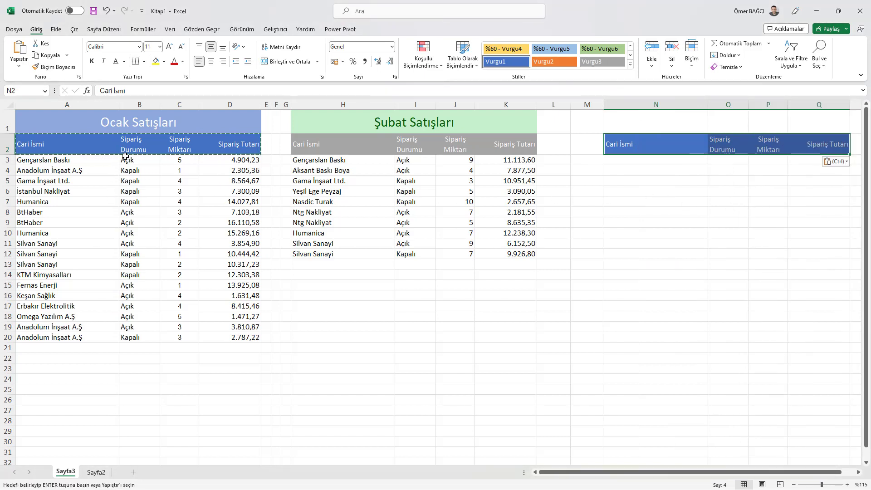
left_click(187, 202)
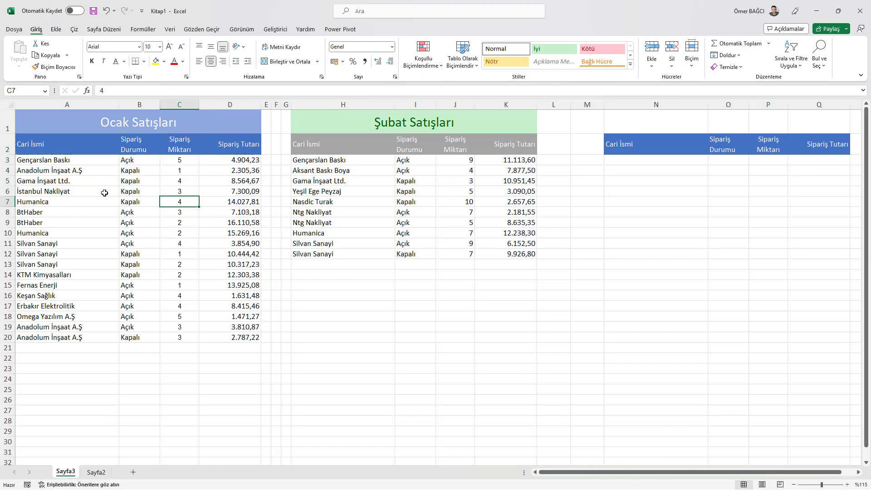
Copy the January data rows A3:D20 and paste them at N3
left_click_drag(71, 161, 217, 337)
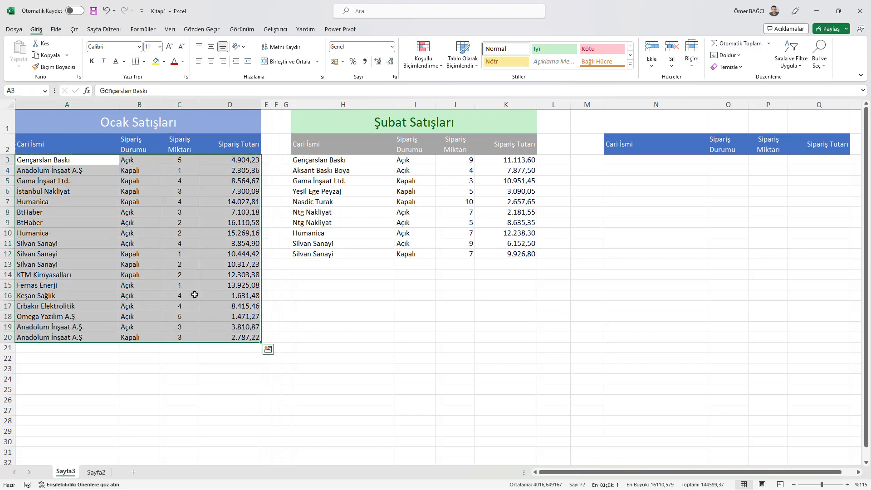
right_click(194, 293)
left_click(218, 224)
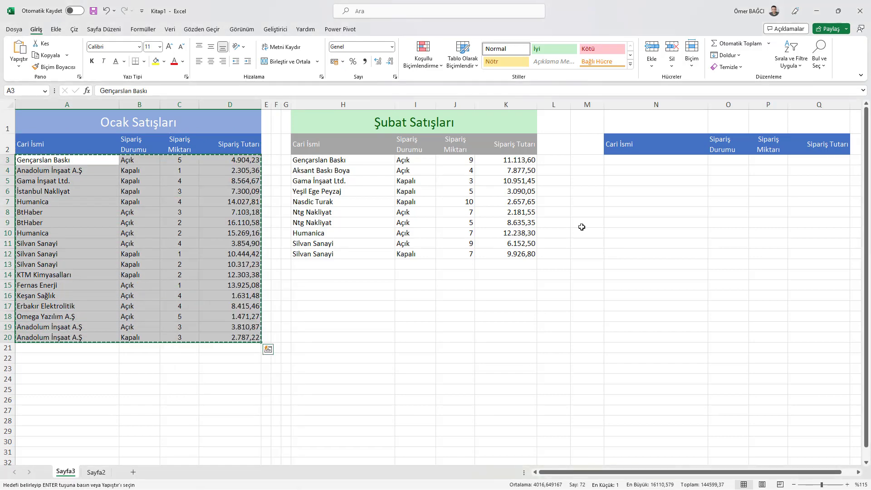
right_click(627, 162)
left_click(645, 219)
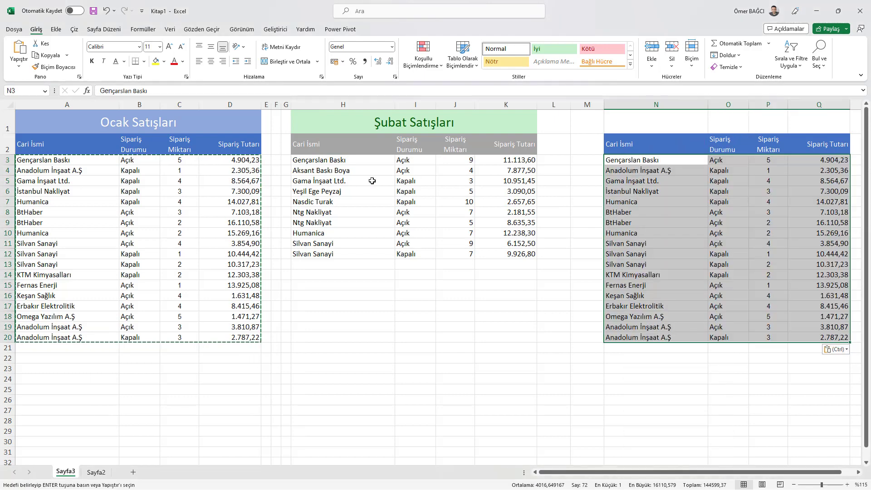
Copy the February data rows H3:K12 and paste them below at N21
left_click_drag(321, 161, 506, 251)
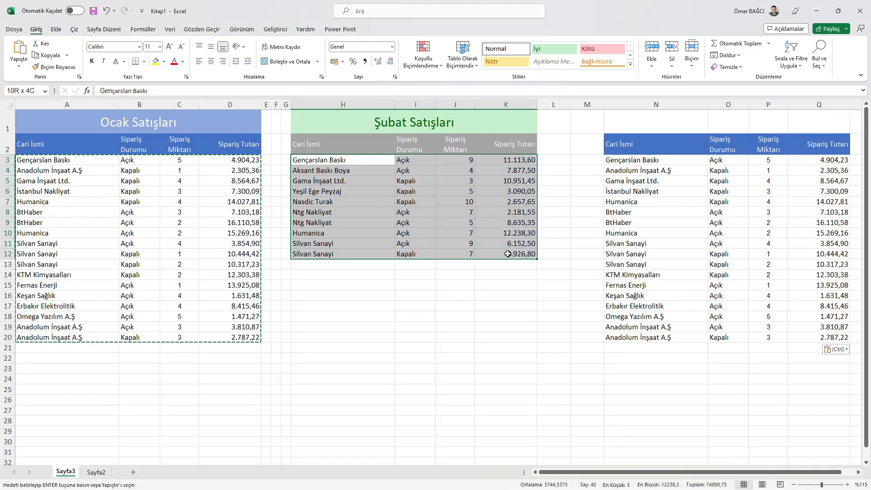
right_click(492, 224)
left_click(518, 224)
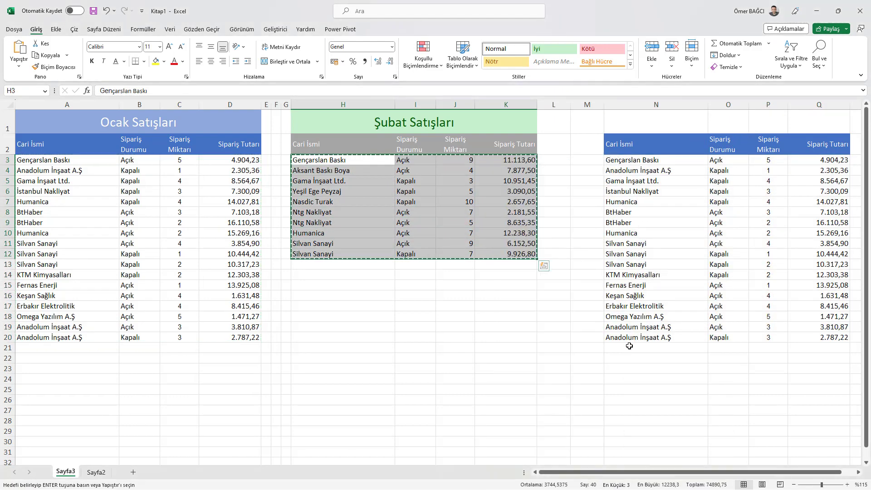
right_click(634, 348)
left_click(654, 125)
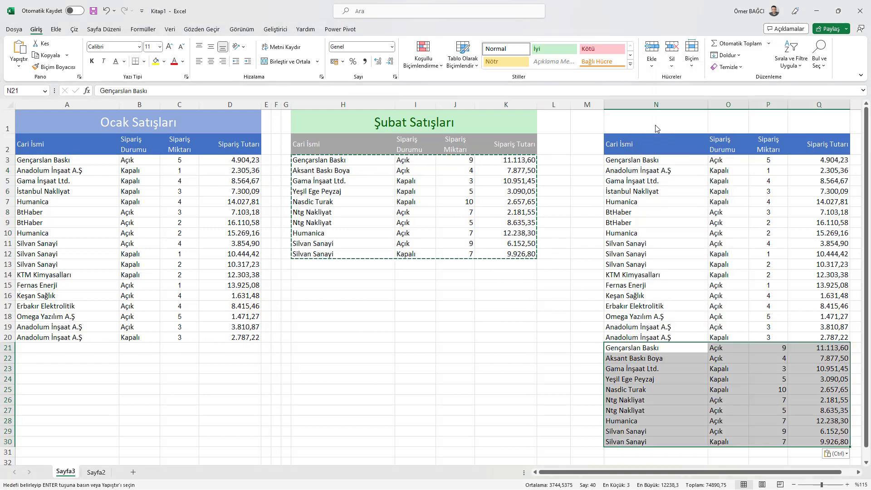
left_click(690, 286)
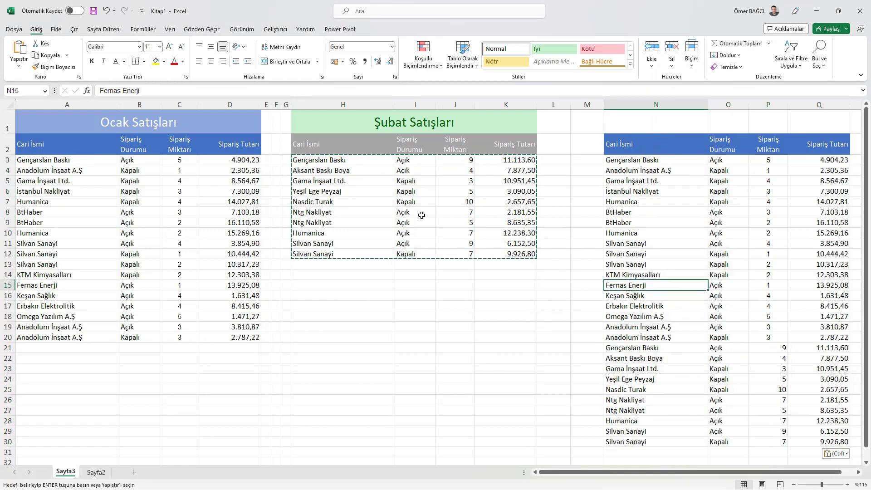
left_click(408, 202)
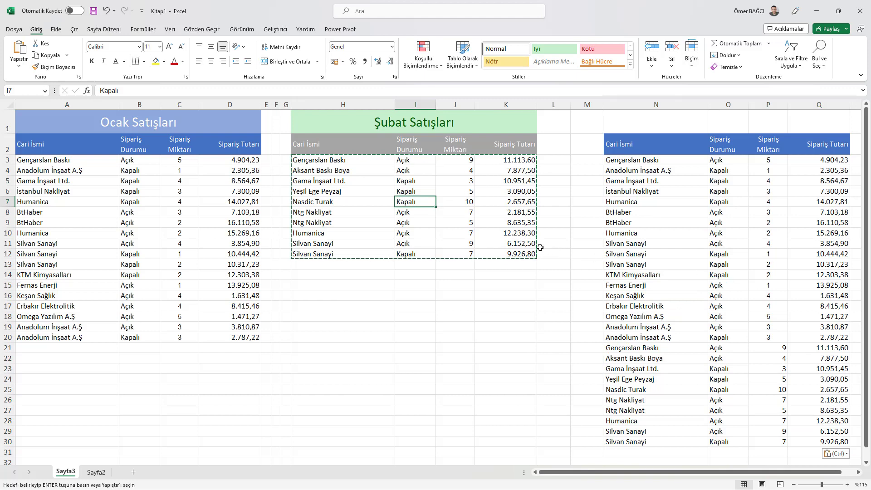
Prefix a 1 to D6 so İstanbul Nakliyat's January amount reads 17.300,09
key("Escape")
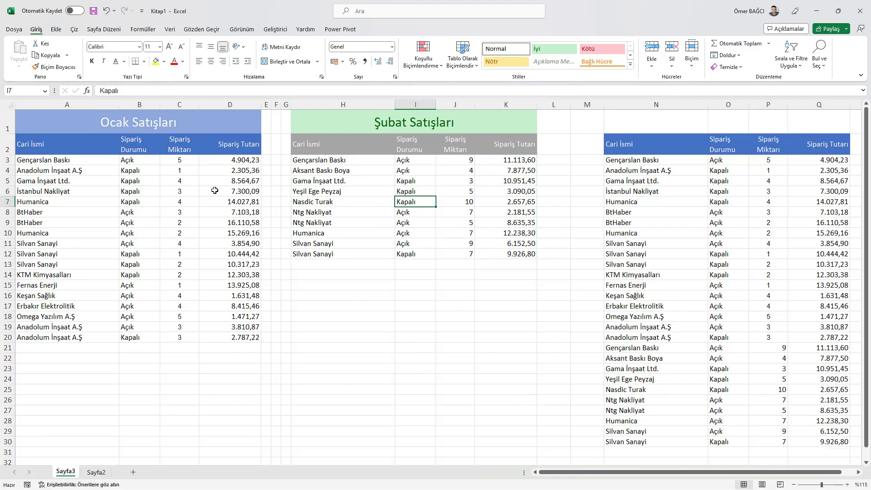
double_click(217, 191)
double_click(217, 191)
type("1")
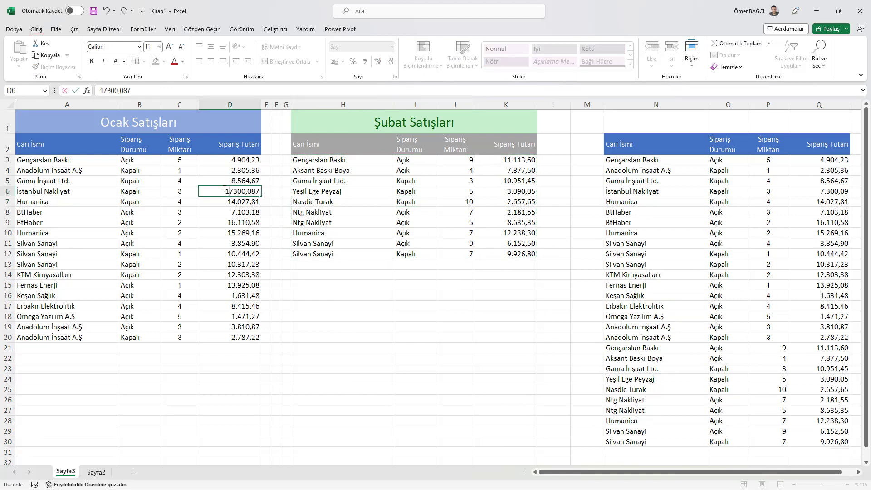
key("Return")
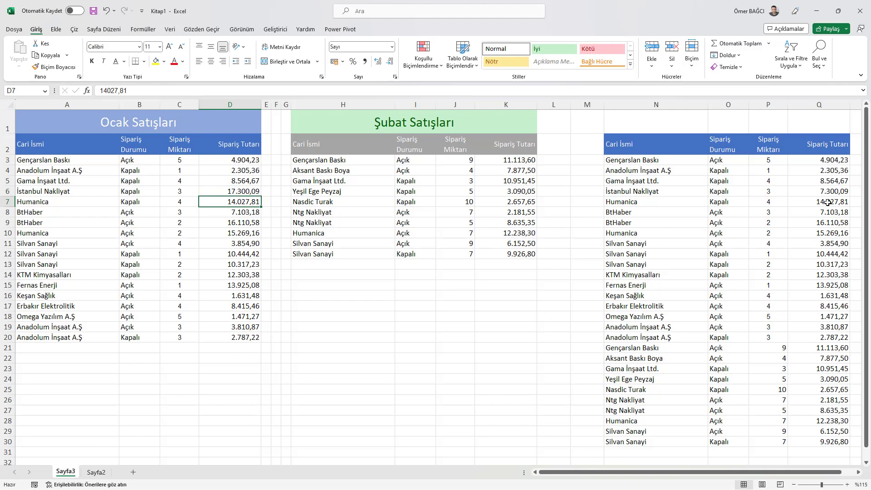
mouse_move(58, 160)
left_mouse_down()
mouse_move(119, 174)
mouse_move(213, 300)
mouse_move(254, 339)
left_mouse_up()
Re-copy A3:D20 over N3:Q20 so Q6 also shows 17.300,09
right_click(254, 339)
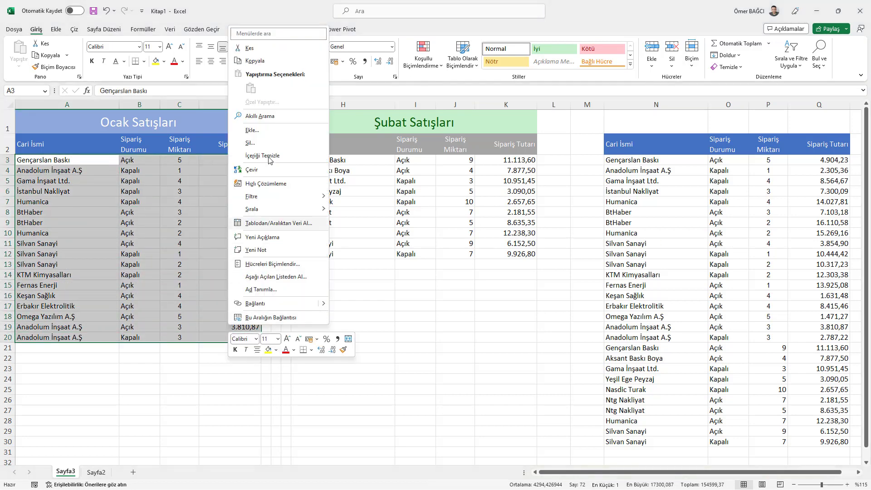
left_click(254, 61)
left_click(622, 160)
right_click(624, 162)
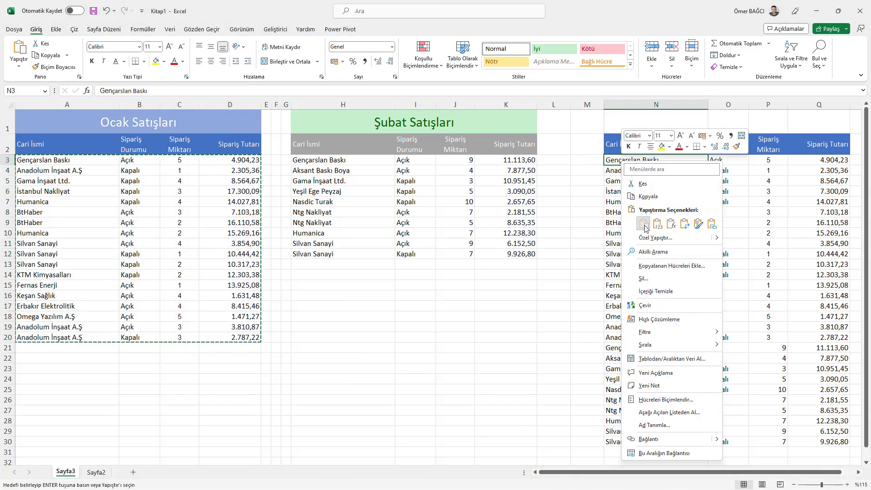
left_click(644, 224)
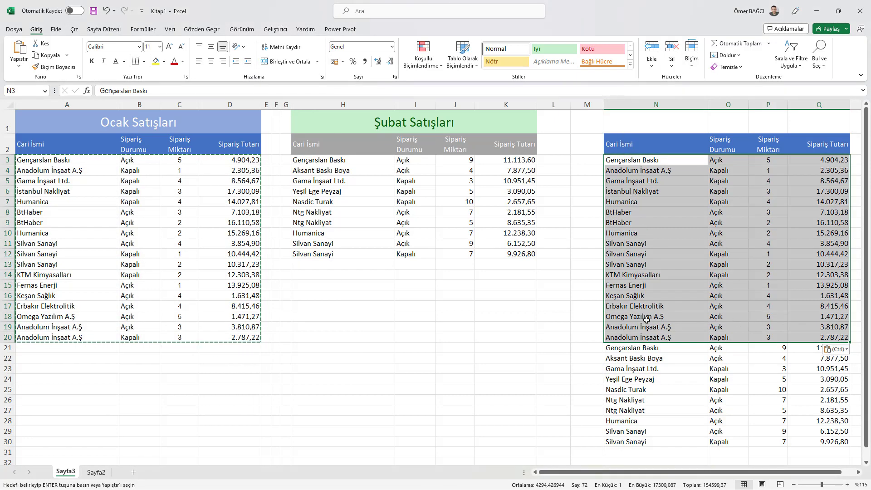
left_click(190, 223)
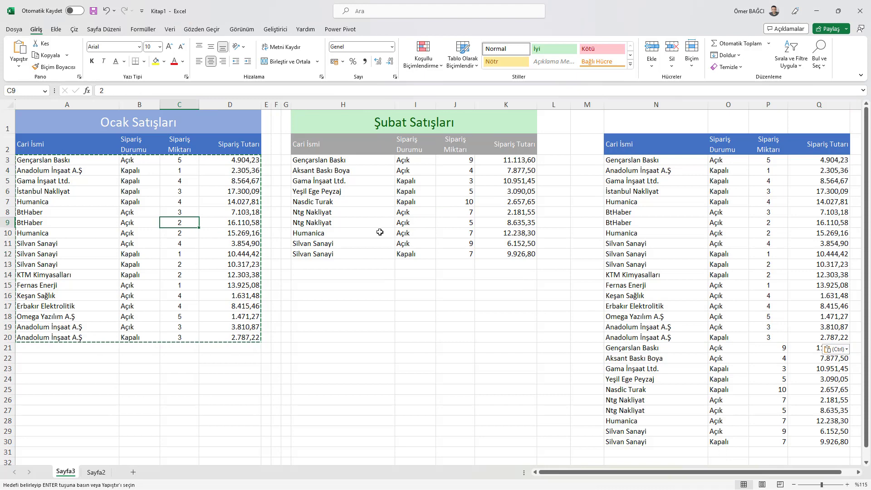
key("Escape")
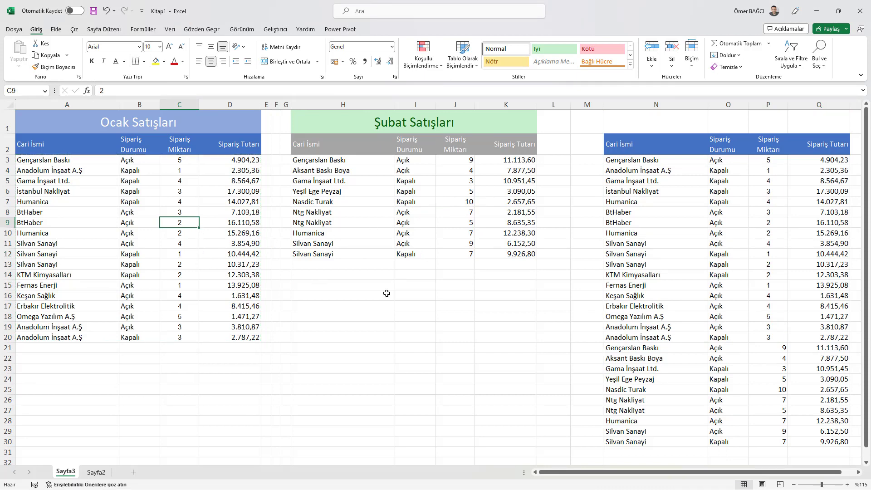
left_click_drag(621, 105, 828, 114)
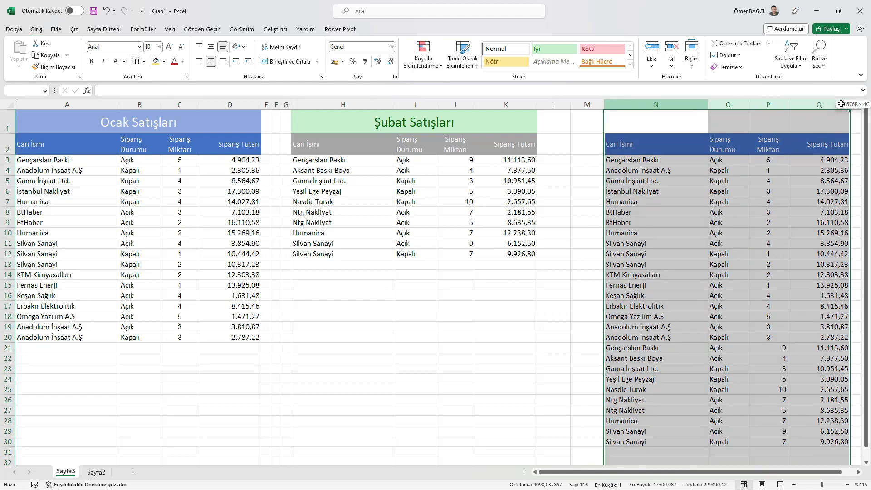
left_click_drag(661, 156, 667, 428)
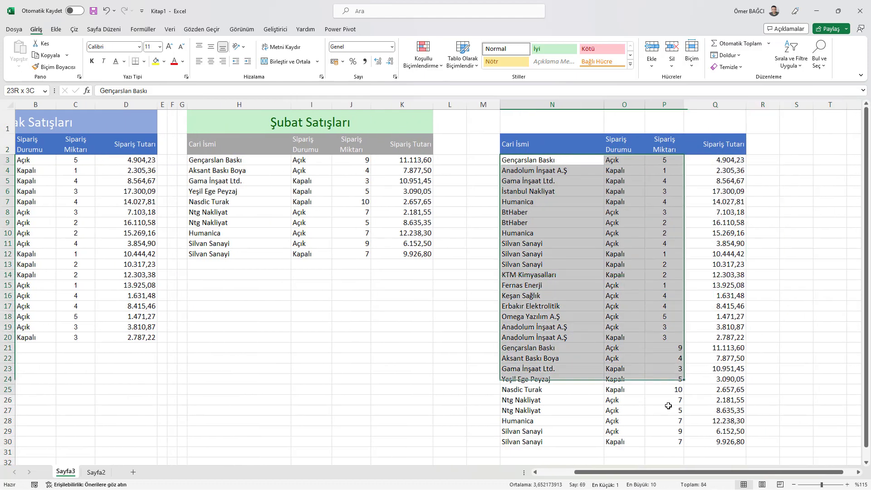
left_click_drag(715, 466, 735, 438)
left_click(727, 67)
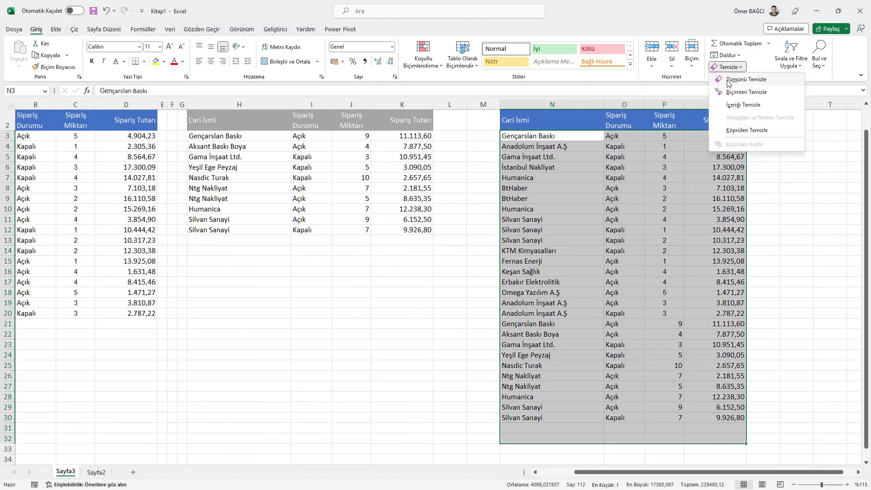
left_click(728, 82)
left_click(574, 137)
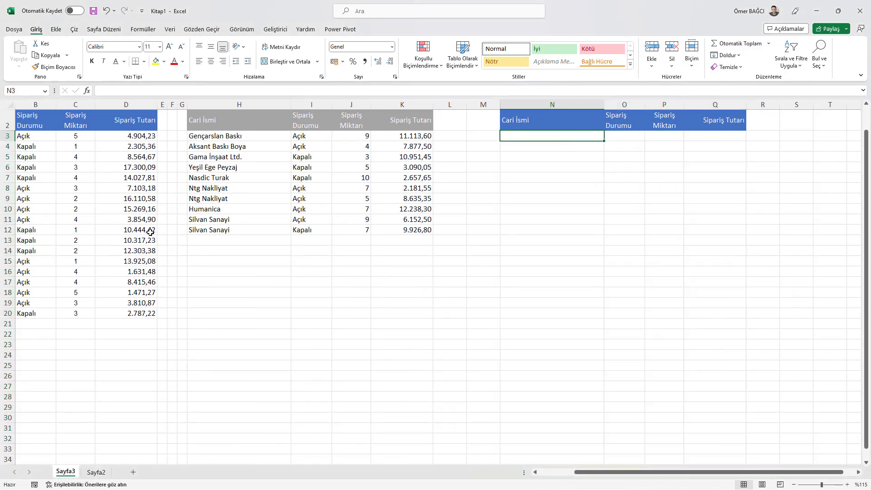
key("Left")
key("Left")
key("Left")
key("Left")
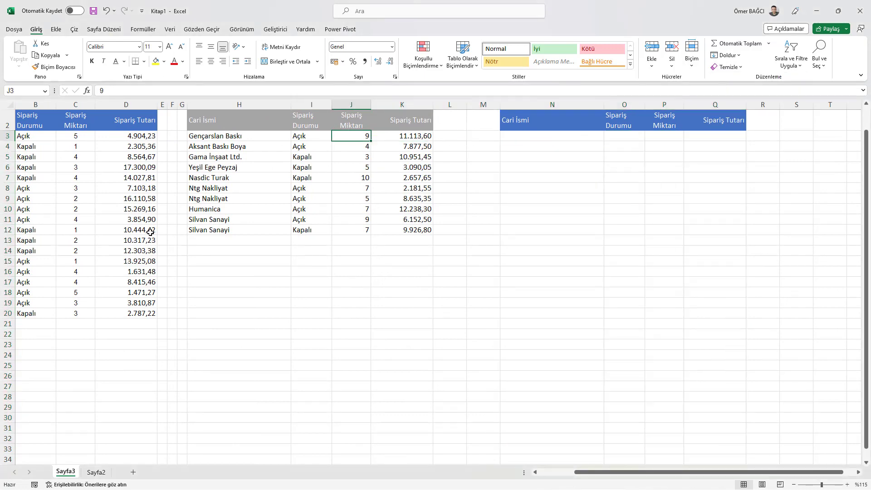
Enter =DÜŞEYYIĞ(A3:D20;H3:K12) in N3 to spill both months' rows
left_click_drag(241, 300, 2, 308)
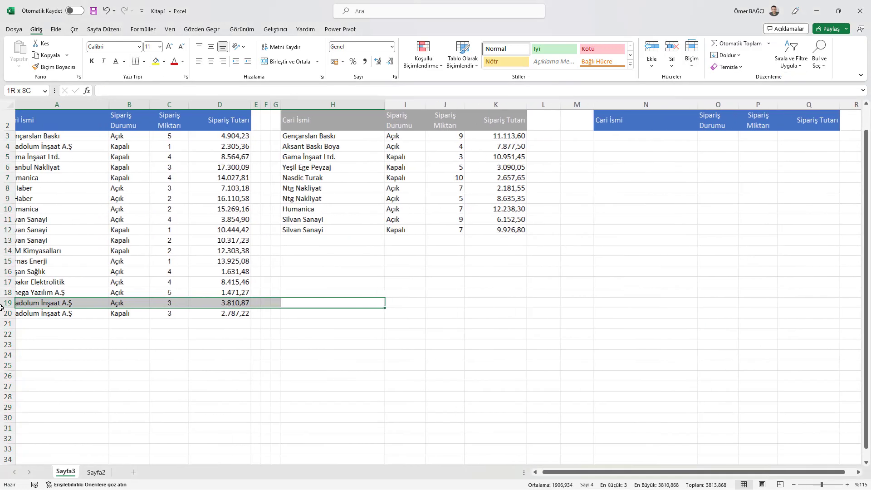
left_click(665, 138)
type("=")
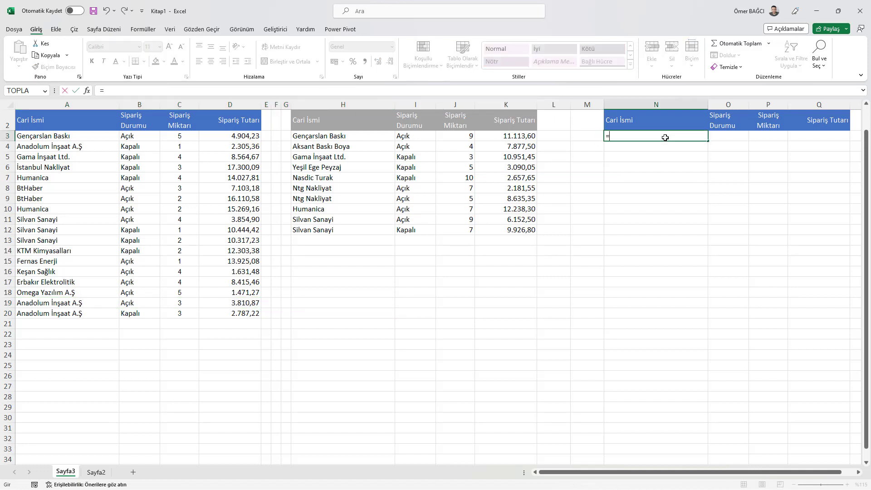
type("düş")
key("Down")
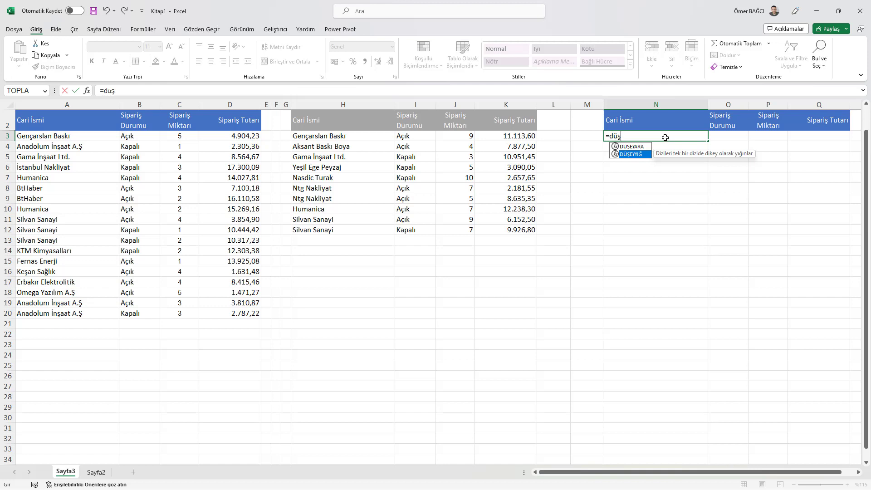
key("Tab")
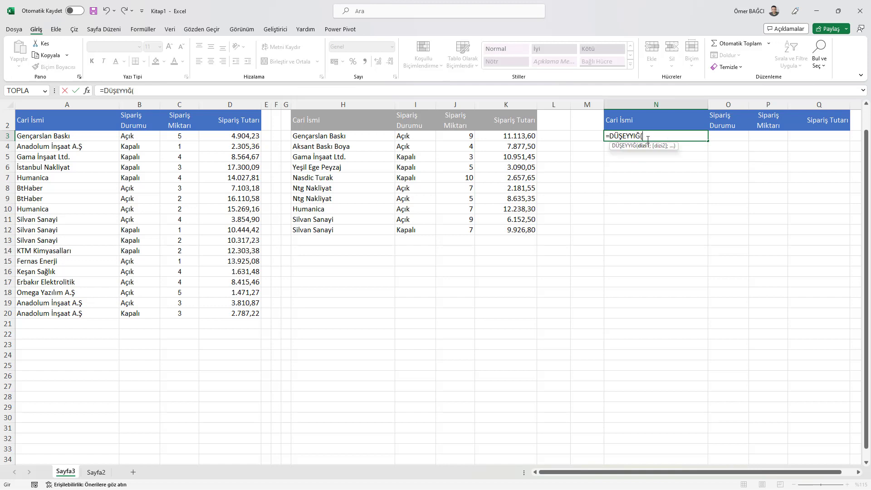
left_click_drag(71, 137, 219, 314)
type(";")
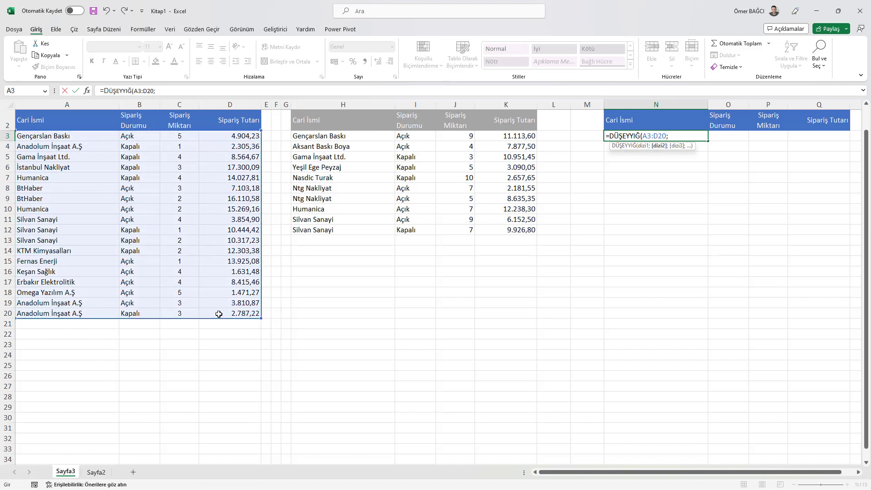
mouse_move(360, 135)
left_mouse_down()
mouse_move(499, 237)
mouse_move(501, 230)
left_mouse_up()
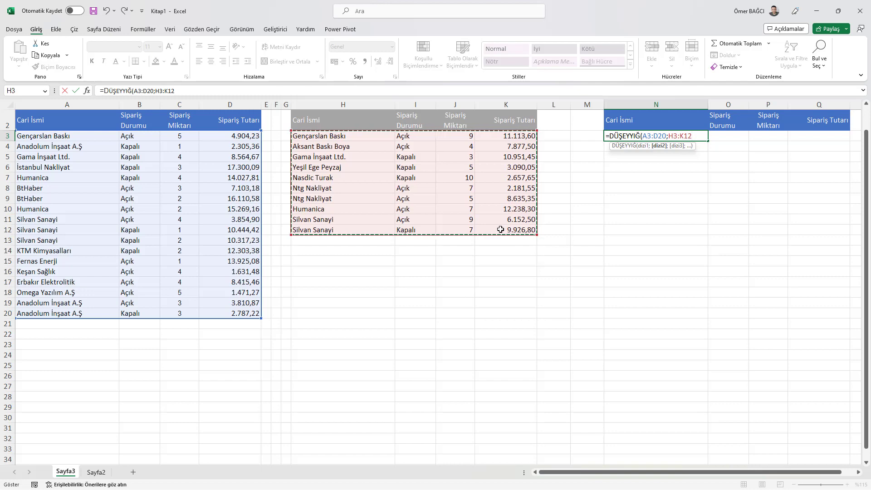
type(")")
key("Return")
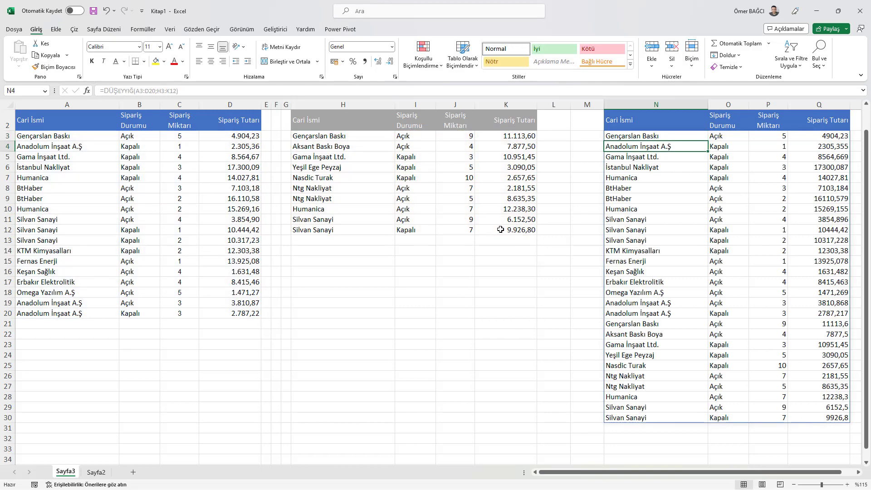
Select the Sipariş Tutarı column Q to show its amounts with two decimals
key("Right")
key("Right")
key("Right")
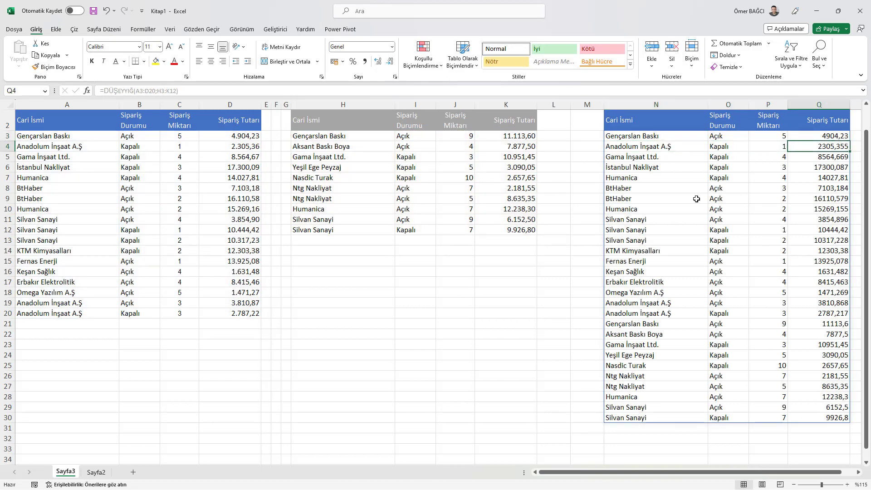
left_click(837, 105)
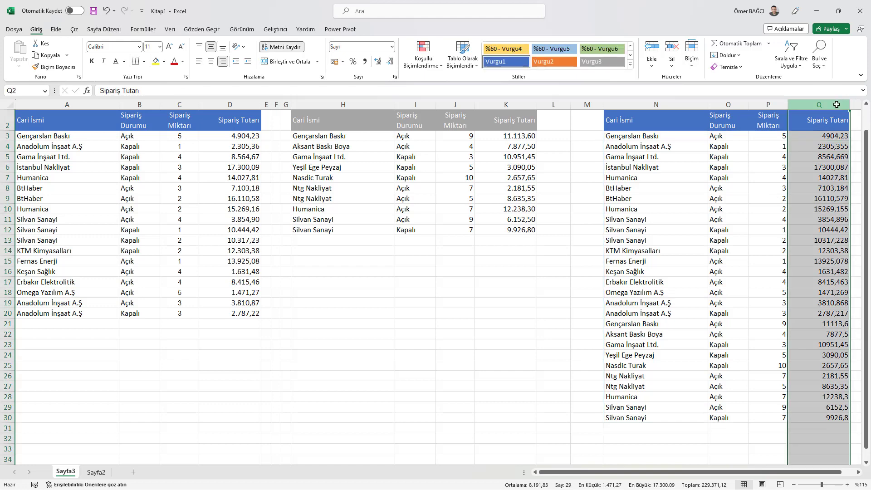
left_click(239, 168)
Remove the leading 1 so D6 reads 7.300,09, and confirm Q6 updated to match
key("F2")
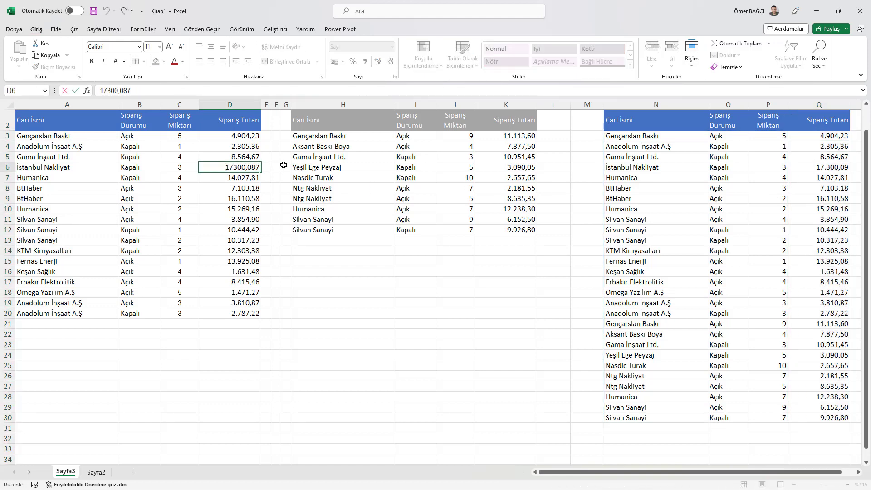
key("Home")
key("Delete")
key("Return")
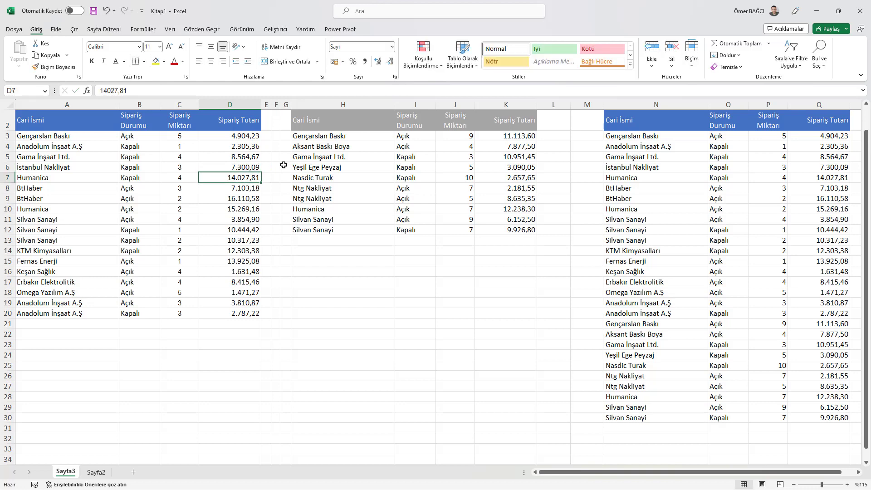
left_click(814, 168)
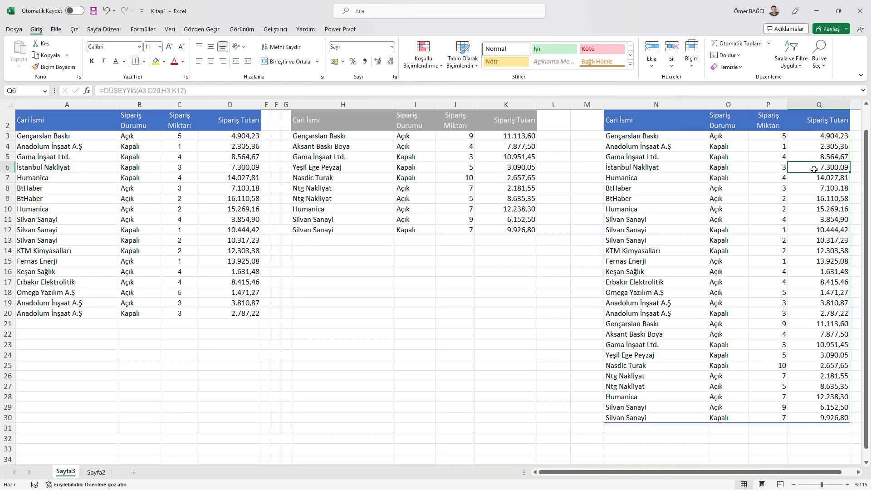
left_click(215, 162)
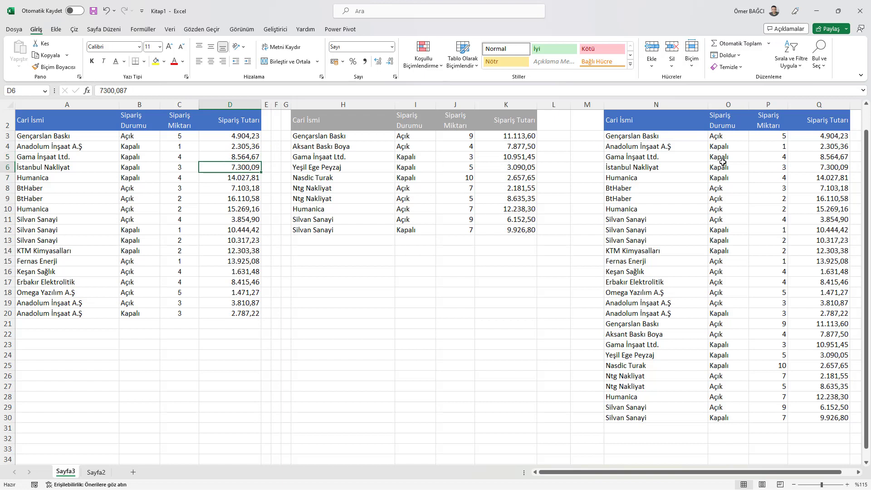
left_click(811, 167)
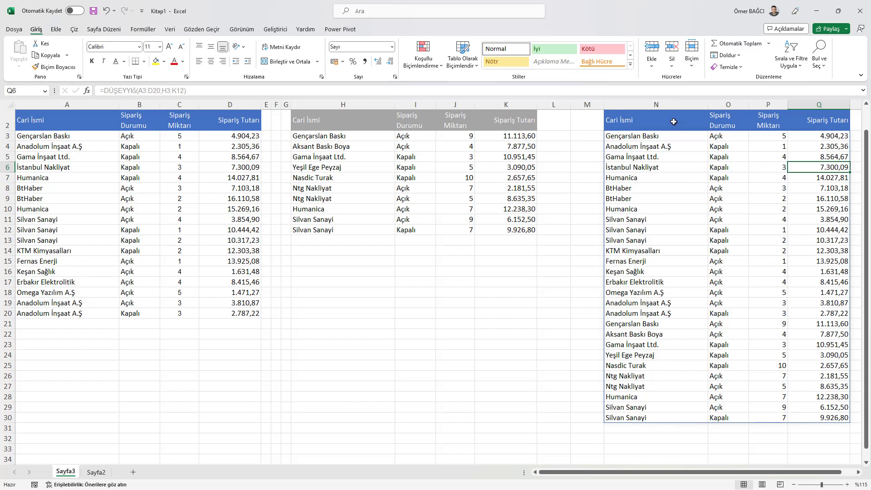
Compare the combined table's Cari İsmi and Sipariş Durumu headers with the source headers
left_click(656, 120)
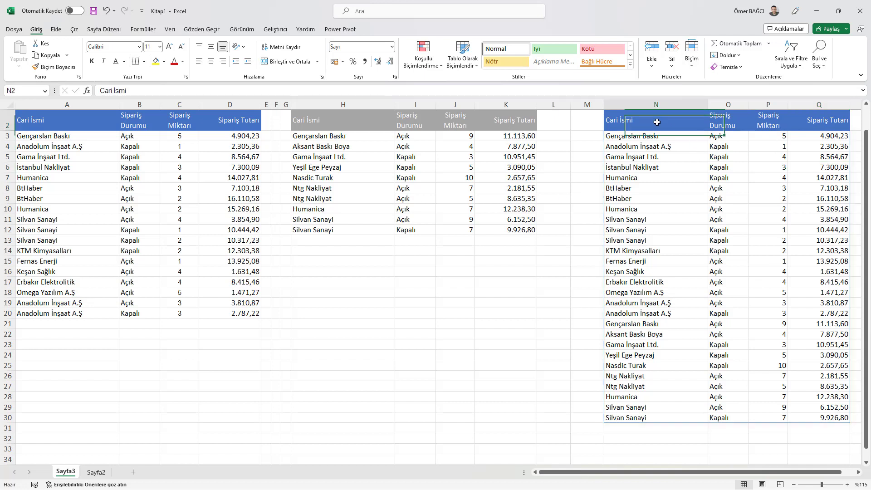
left_click(59, 120)
left_click(347, 118)
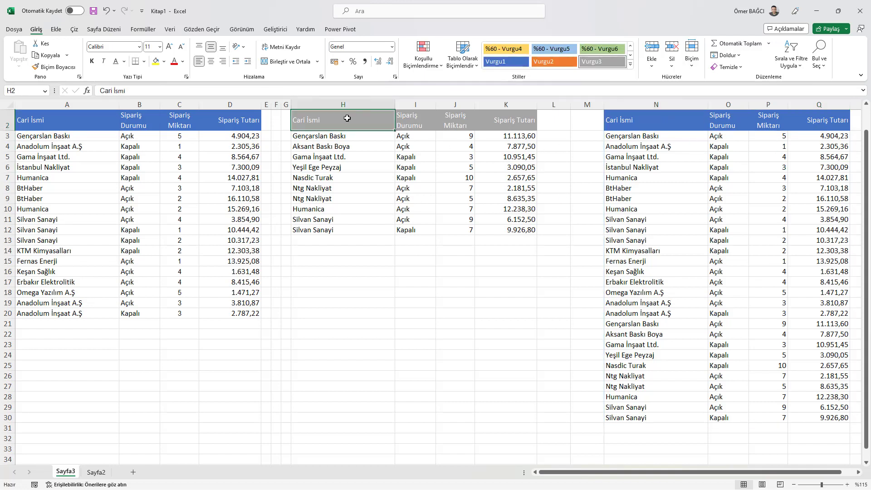
left_click(728, 122)
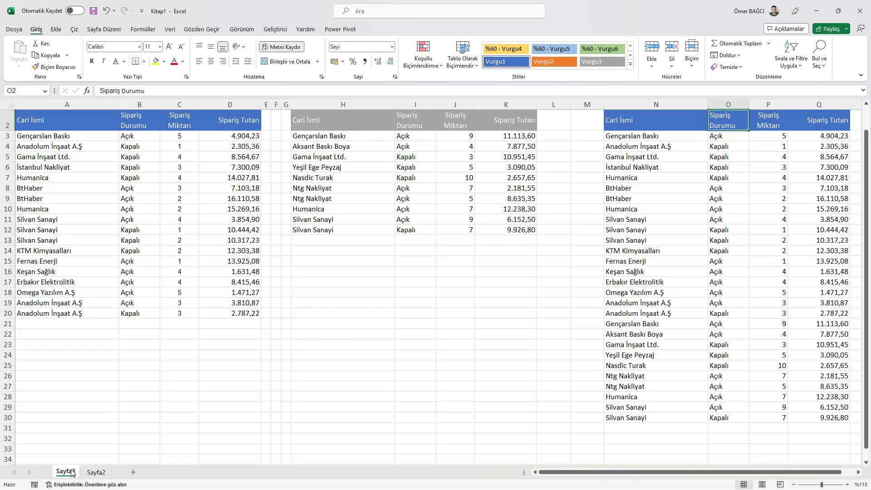
Duplicate Sayfa3 as Sayfa3 (2) and clear all contents and formatting from columns N–Q
left_click_drag(84, 474, 82, 474)
left_click_drag(688, 107, 819, 105)
left_click(739, 67)
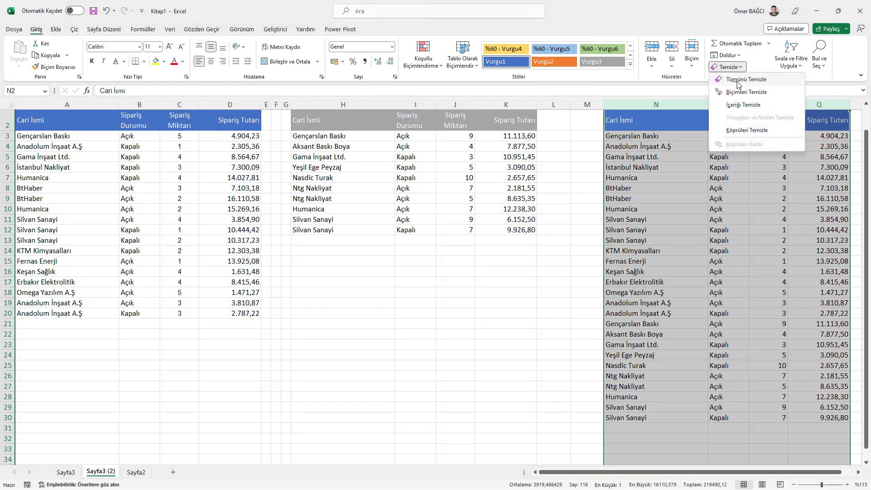
left_click(738, 82)
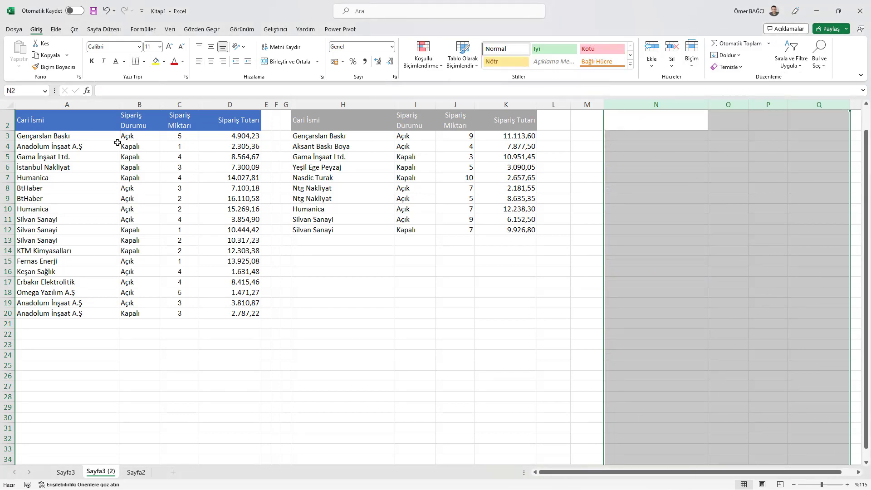
left_click_drag(104, 135, 245, 313)
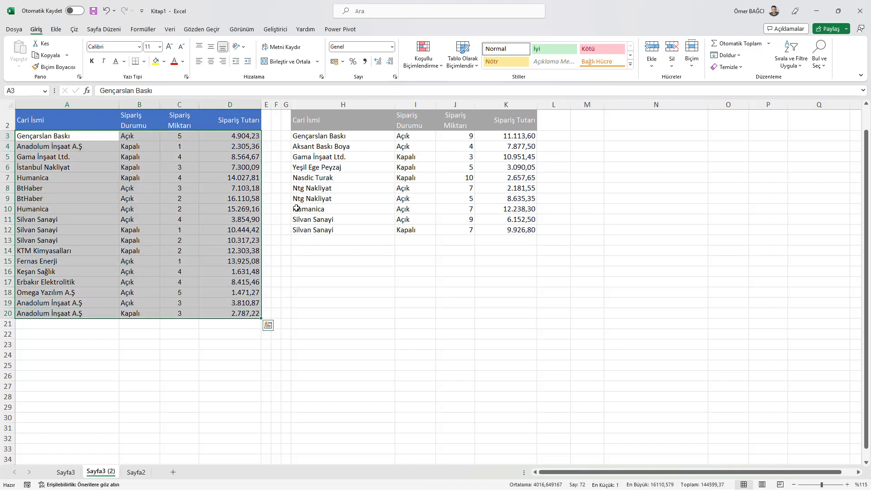
left_click(625, 125)
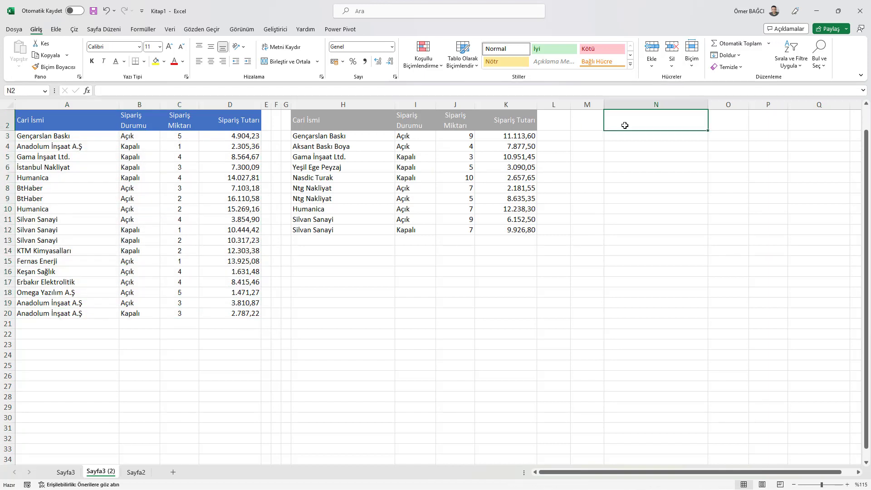
Start =DÜŞEYYIĞ in N2 with the header array {"Cariler";"Sipariş";"Miktar";"Tutar"}
type("=düş")
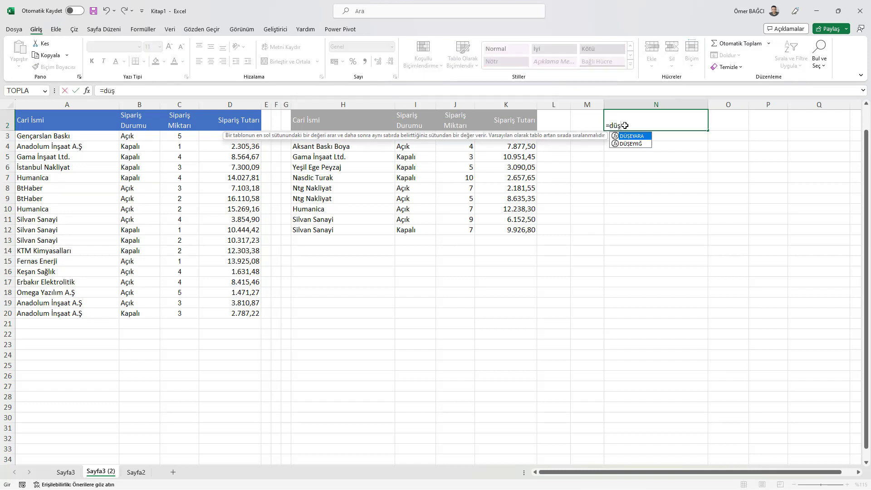
key("BackSpace")
key("BackSpace")
key("BackSpace")
type("DÜŞEY")
key("Down")
key("Tab")
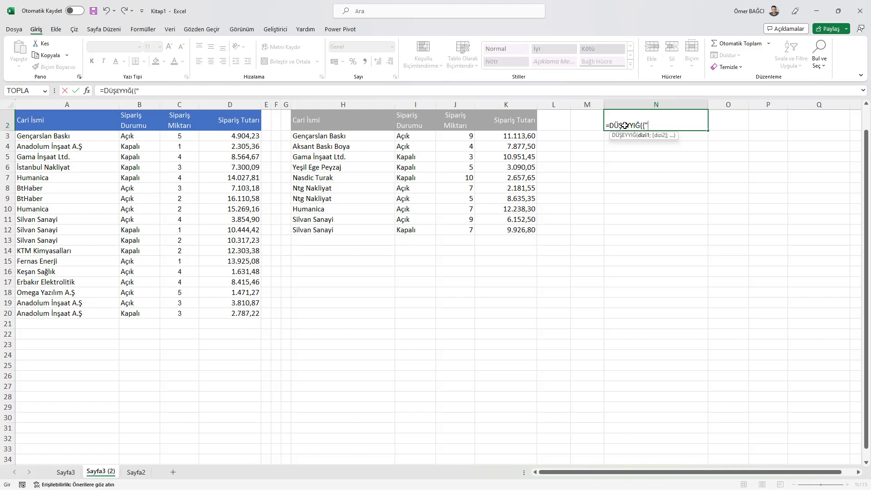
type("Car")
type("iler\";\"S")
type("ipariş")
type(" Duru")
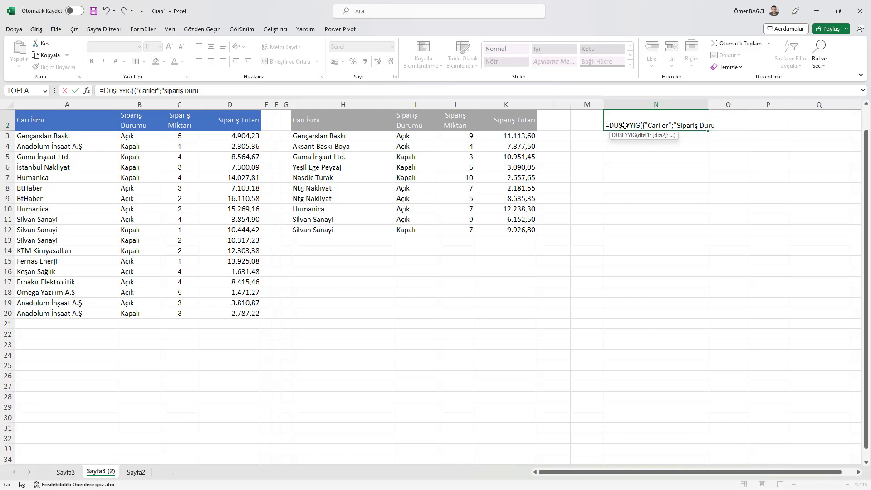
key("BackSpace")
key("BackSpace")
key("BackSpace")
key("BackSpace")
key("BackSpace")
type("Mik")
type("tar\";\"Tutar")
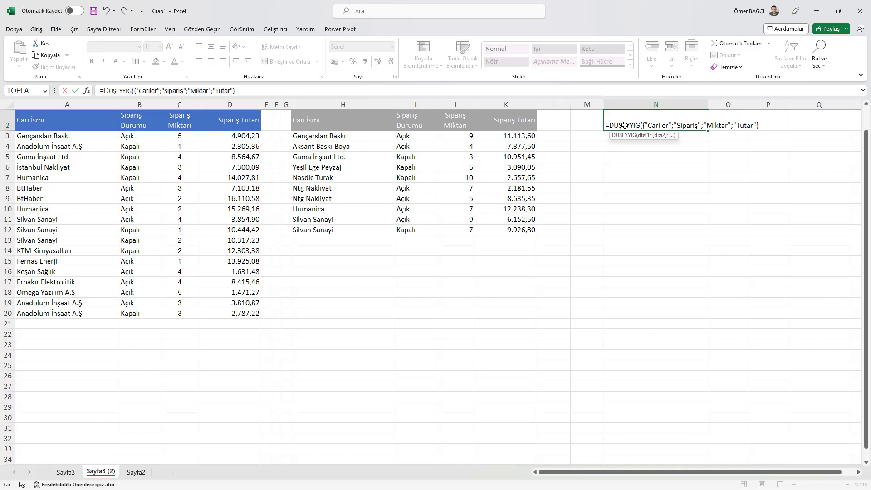
Add January A3:D20 and February H3:K12 as arrays and commit the N2 DÜŞEYYIĞ formula
type(";")
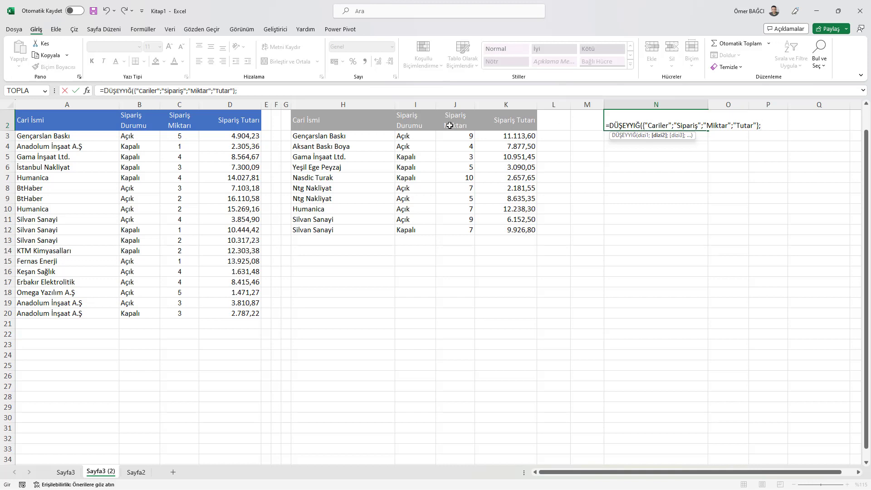
left_click_drag(104, 136, 218, 279)
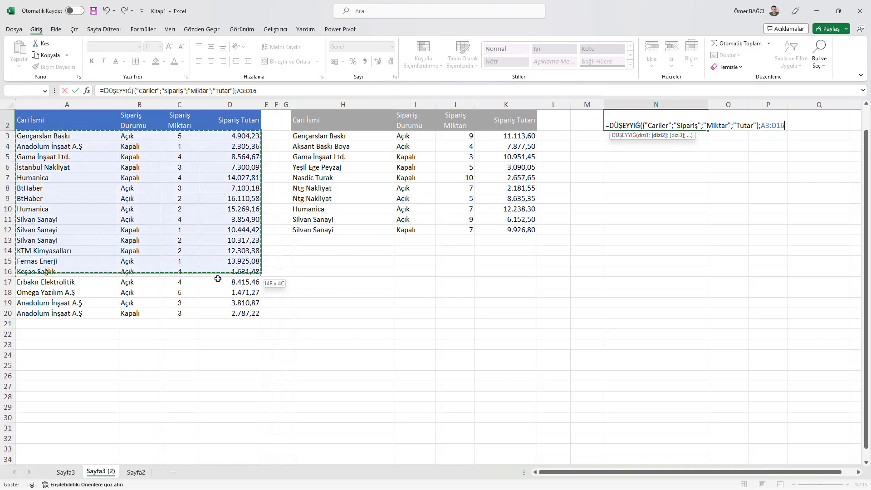
left_click_drag(217, 279, 227, 314)
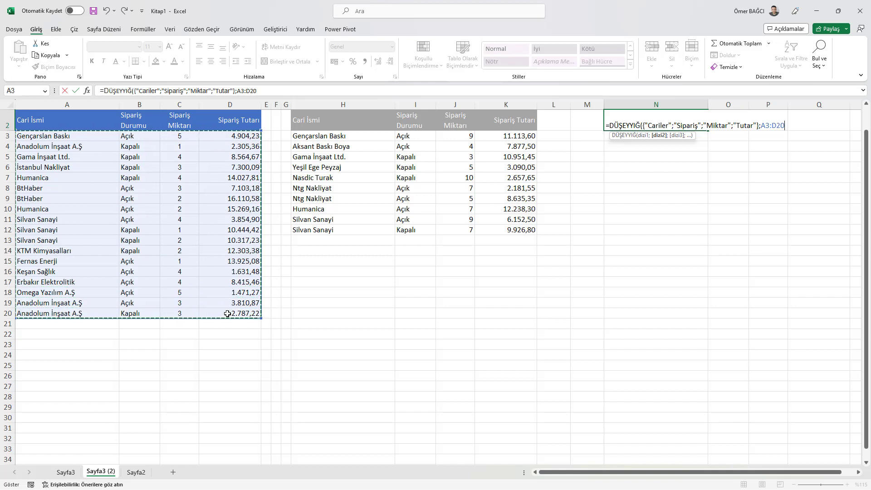
type(";")
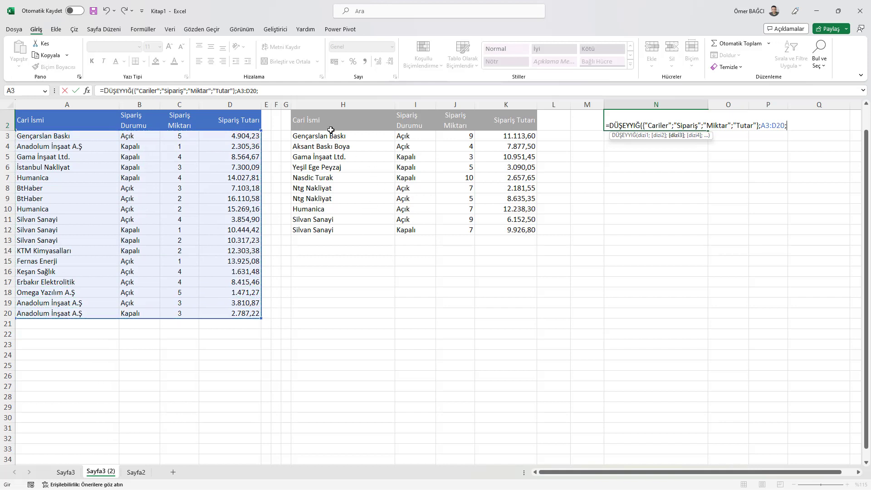
mouse_move(330, 131)
left_mouse_down()
mouse_move(491, 217)
mouse_move(492, 227)
left_mouse_up()
type(")")
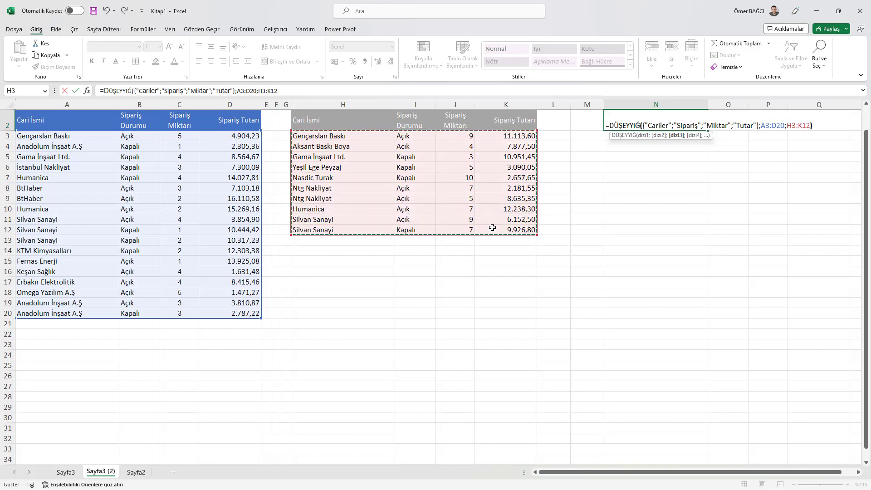
key("ctrl+Return")
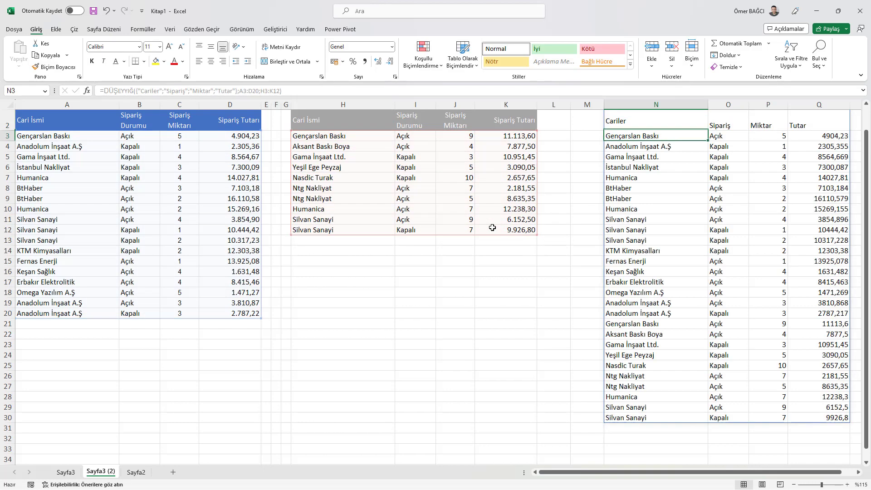
key("Right")
key("Right")
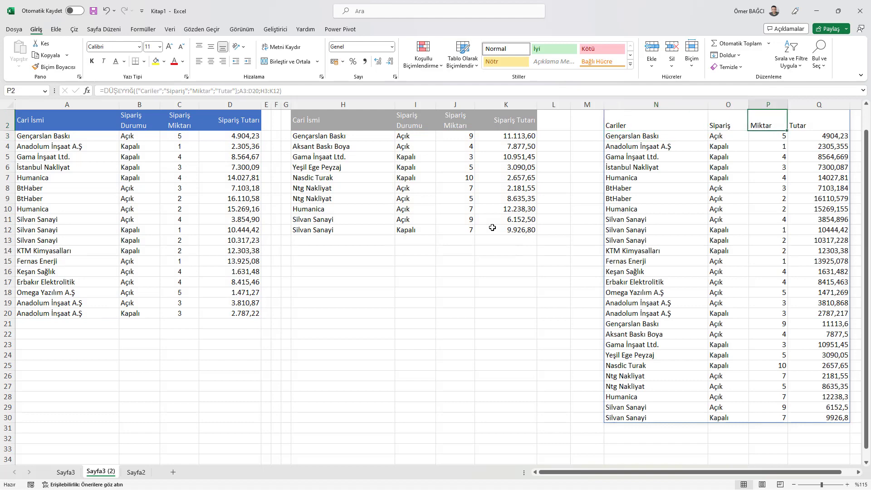
key("Right")
key("Right")
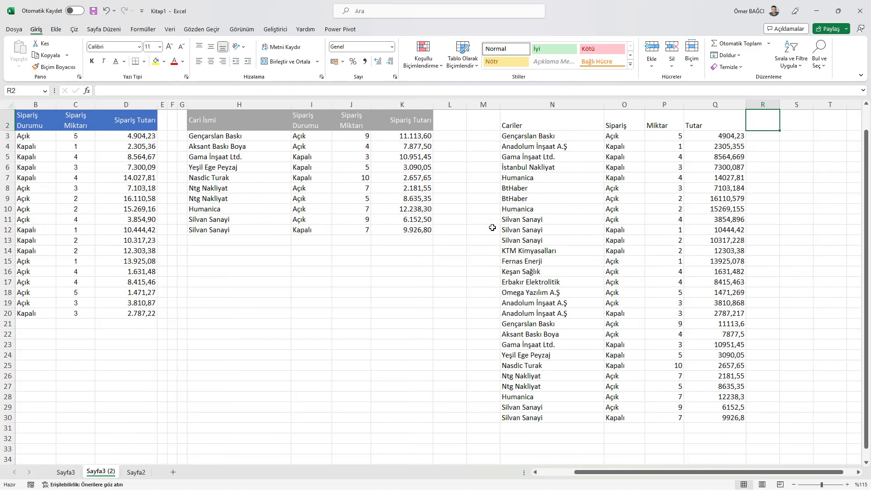
In Sayfa3 (3), clear all contents and formatting from columns N through Q
left_click(577, 127)
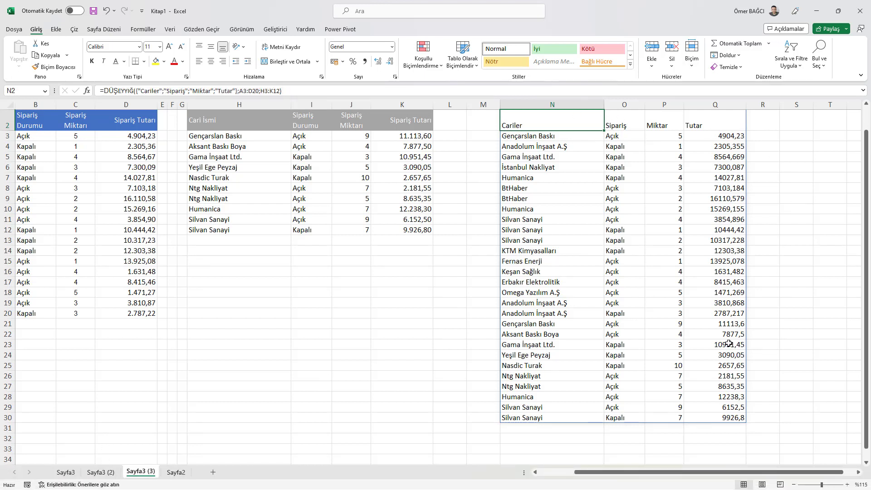
left_click_drag(529, 104, 703, 104)
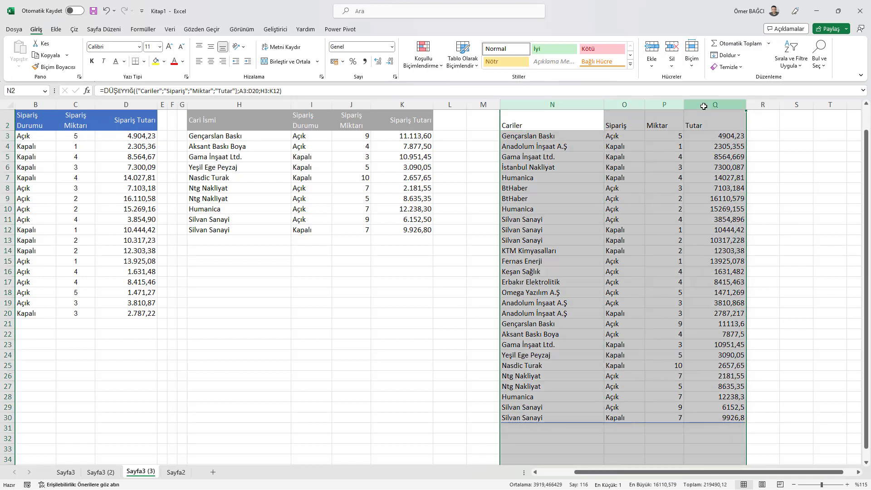
left_click(728, 67)
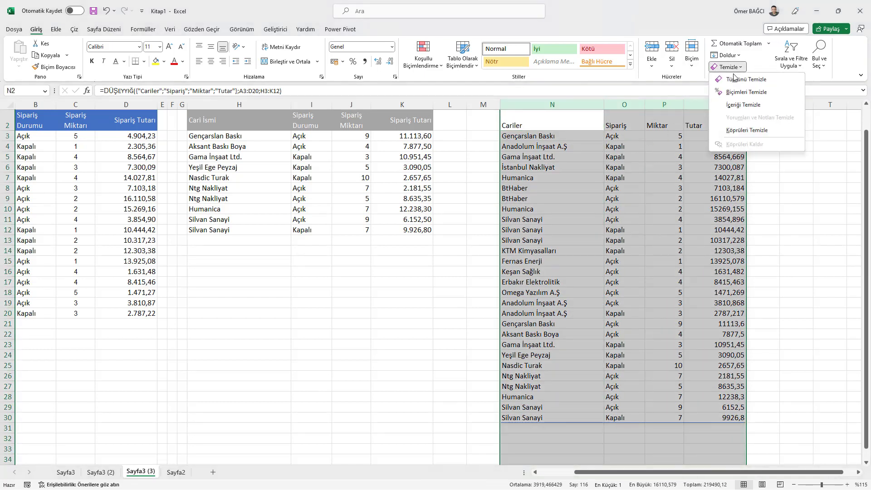
left_click(737, 80)
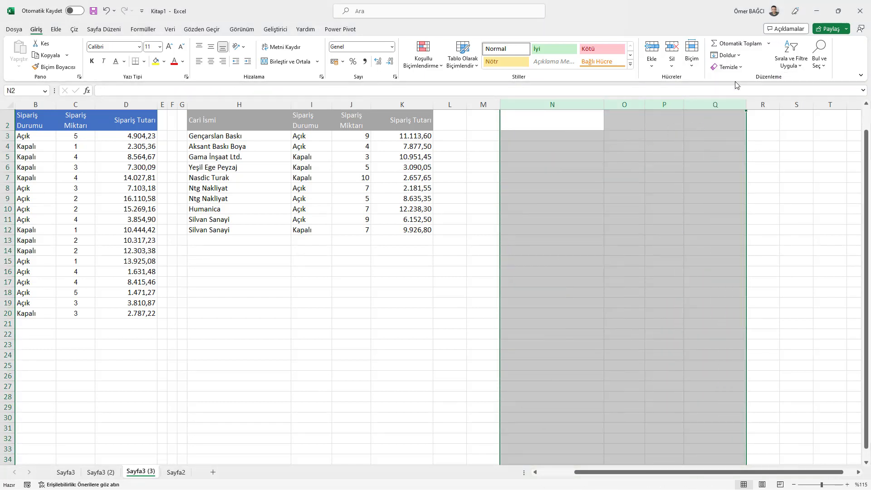
key("ctrl+Home")
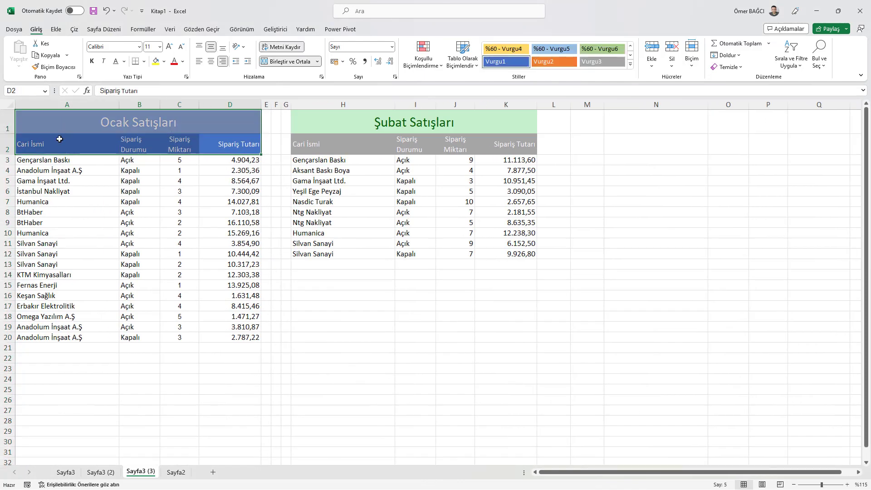
Copy the January header row A2:D2 (Cari İsmi through Sipariş Tutarı) into N2:Q2
mouse_move(27, 144)
left_mouse_down()
mouse_move(248, 153)
mouse_move(248, 144)
left_mouse_up()
right_click(248, 144)
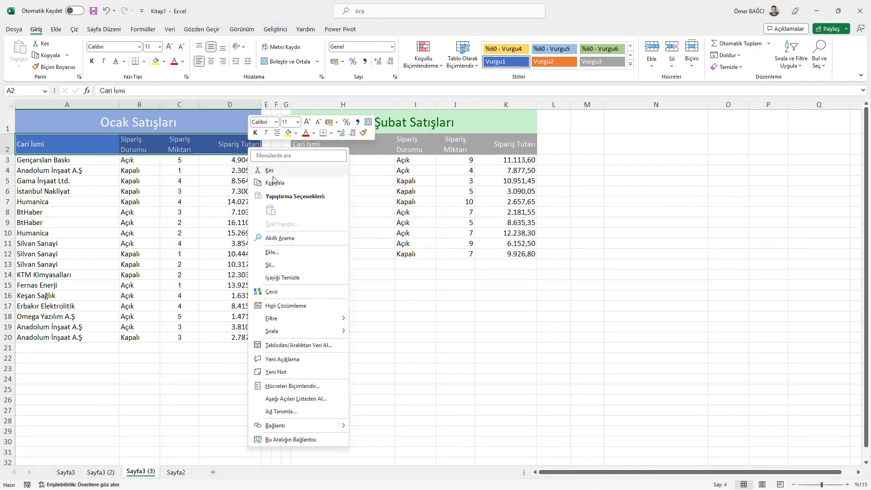
left_click(273, 180)
left_click(646, 144)
right_click(646, 144)
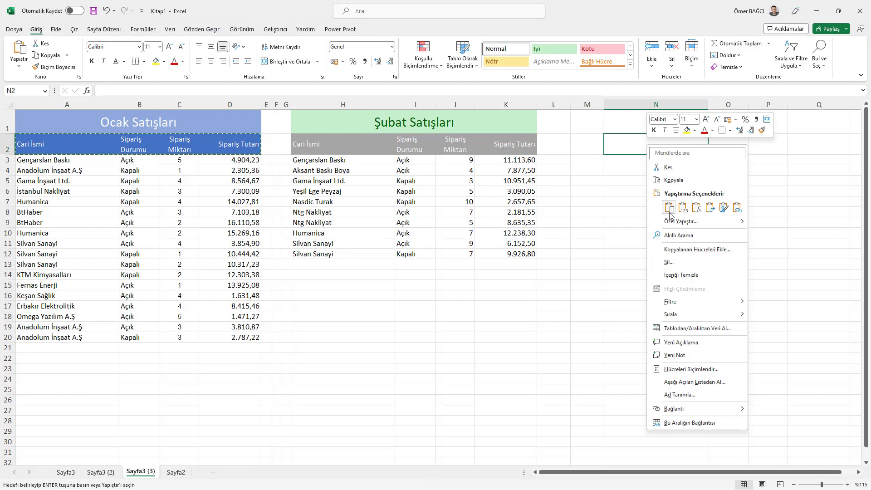
left_click(665, 210)
left_click(635, 158)
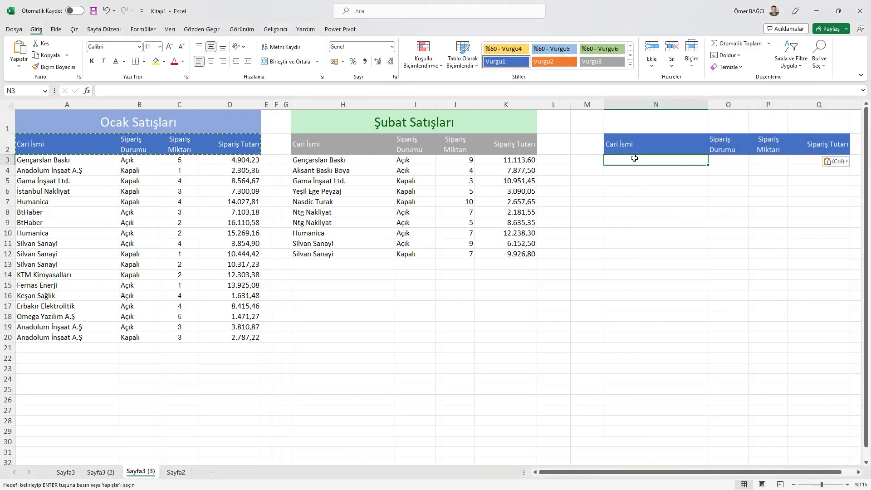
left_click(116, 164)
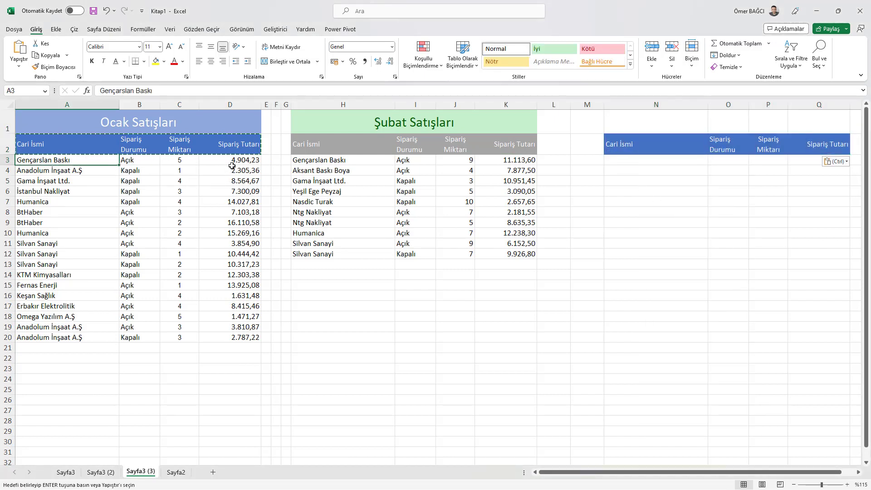
left_click_drag(234, 191, 234, 264)
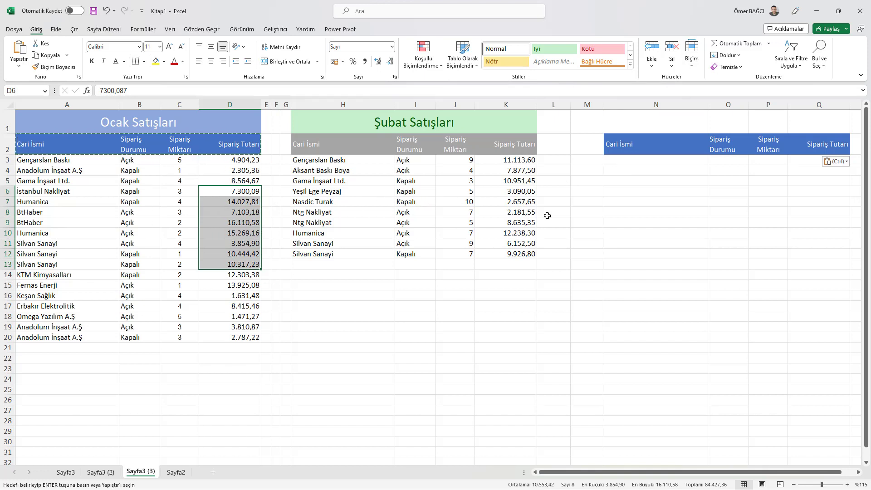
left_click(635, 160)
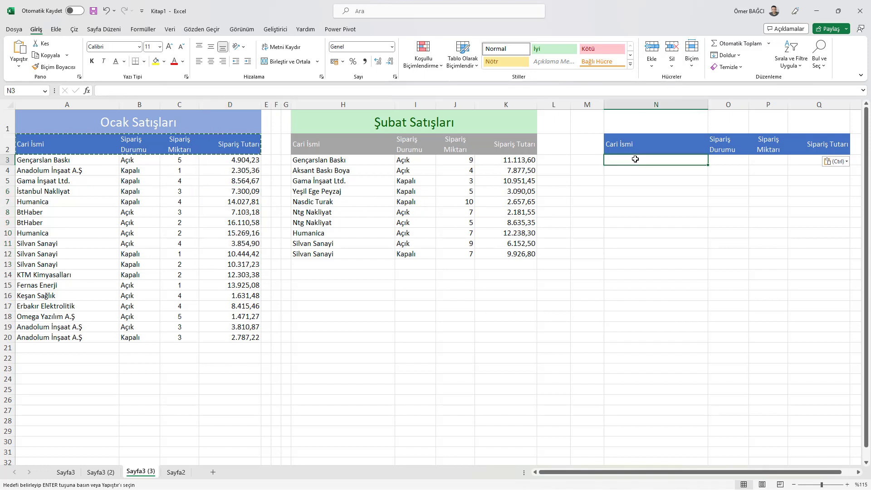
Start the N3 formula as =DÜŞEYYIĞ(SIRALA(DÜŞEYYIĞ( from the function suggestions
type("=düş")
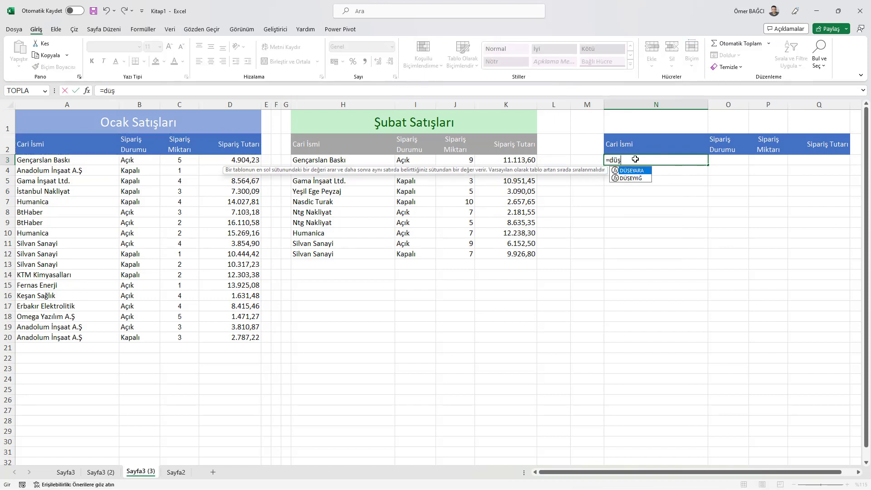
key("Down")
key("Tab")
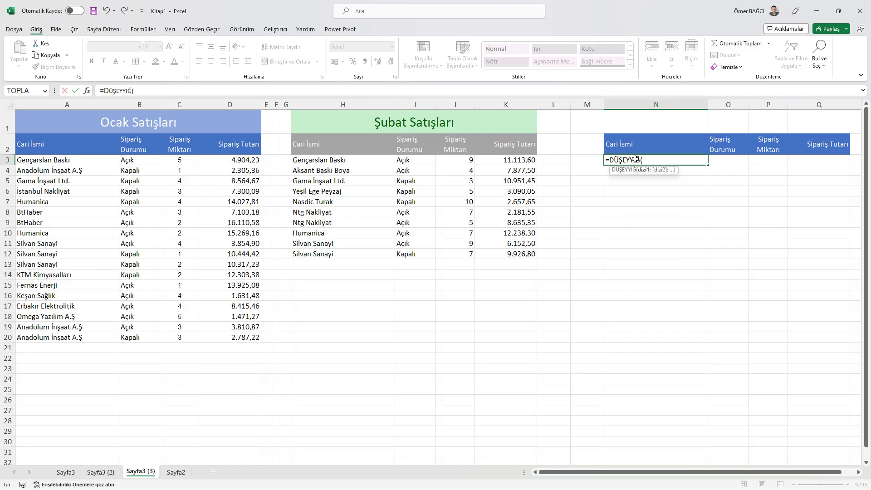
type("sırala")
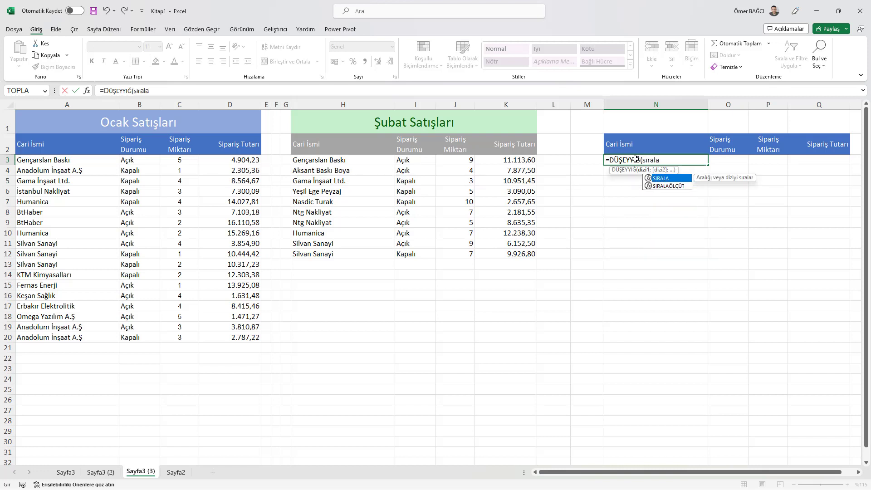
key("Tab")
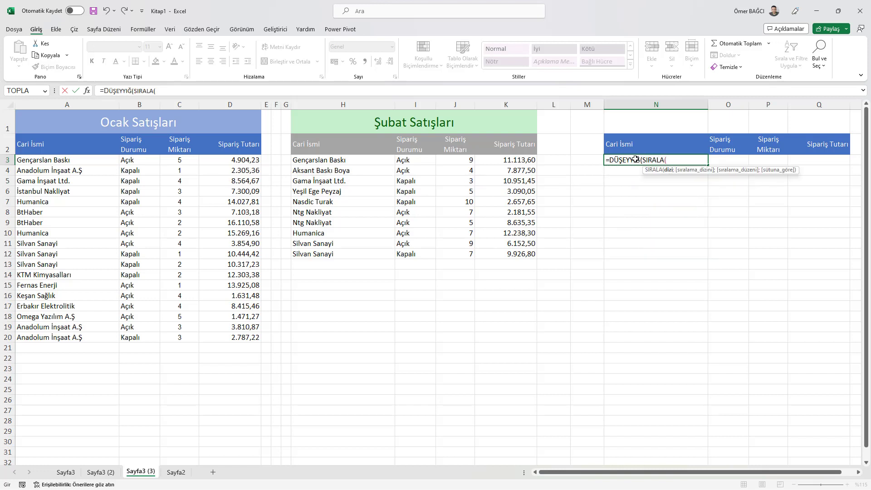
type("düş")
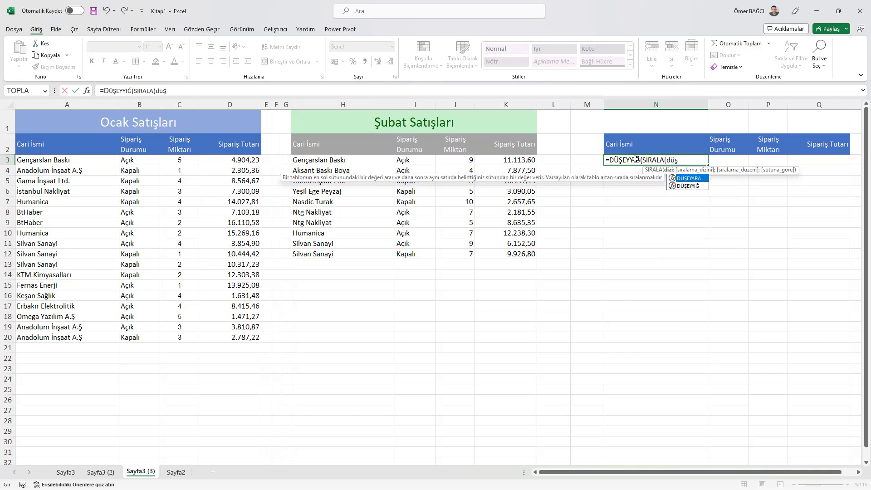
key("Down")
key("Tab")
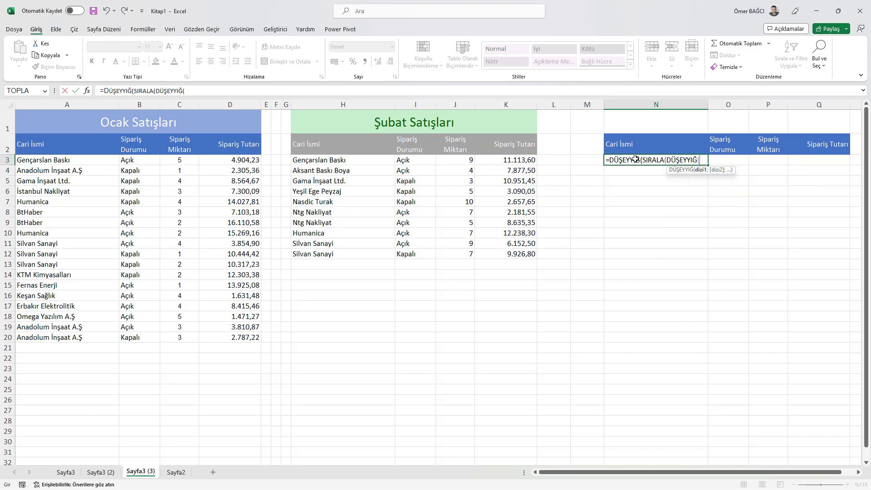
Stack the January and February ranges, sort by column 4 descending (-1), and enter the formula
left_click_drag(85, 163, 216, 334)
type(";")
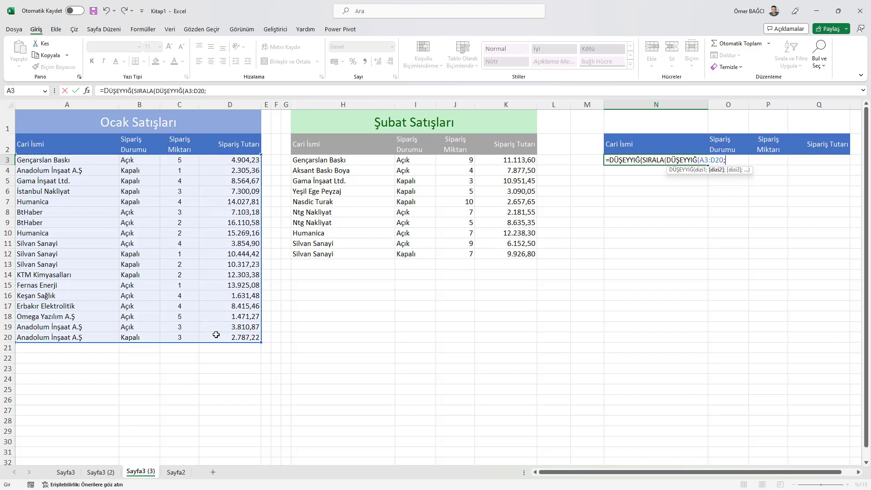
left_click_drag(365, 162, 512, 253)
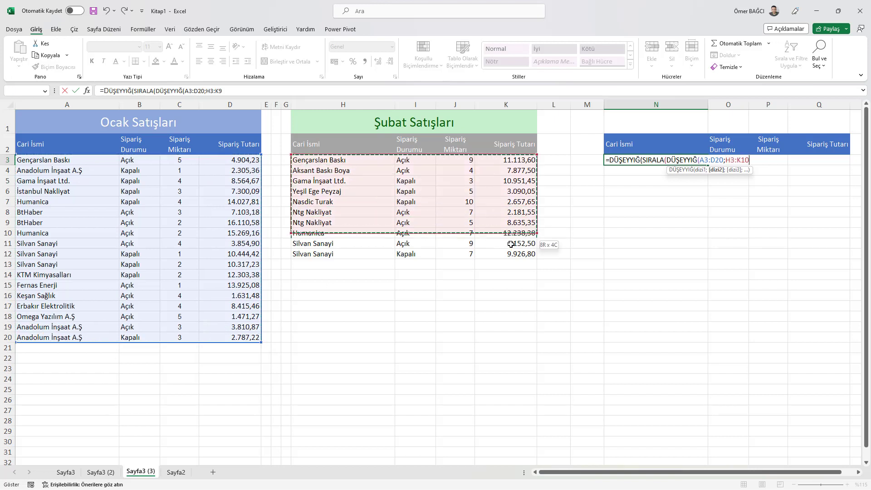
type(")")
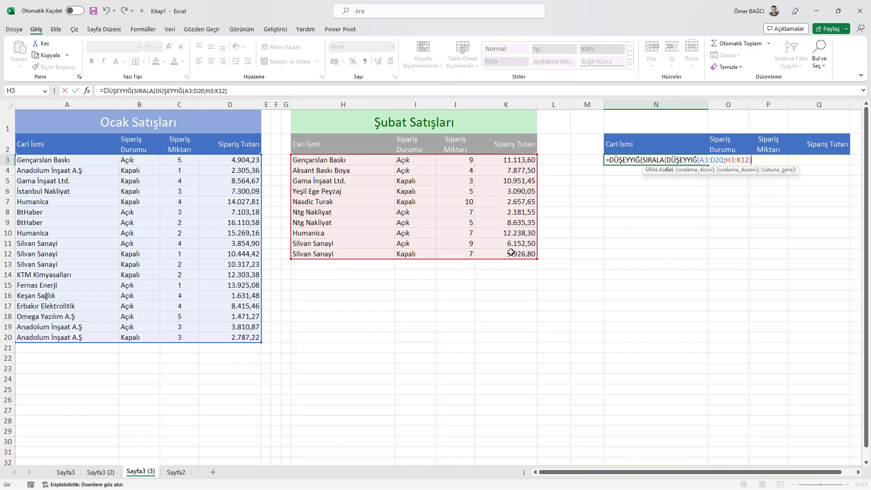
type(";")
type(";-")
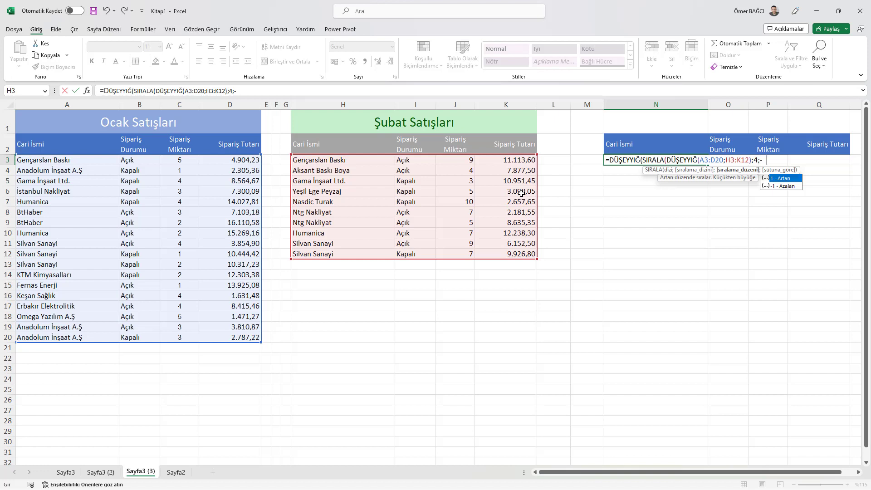
type("1")
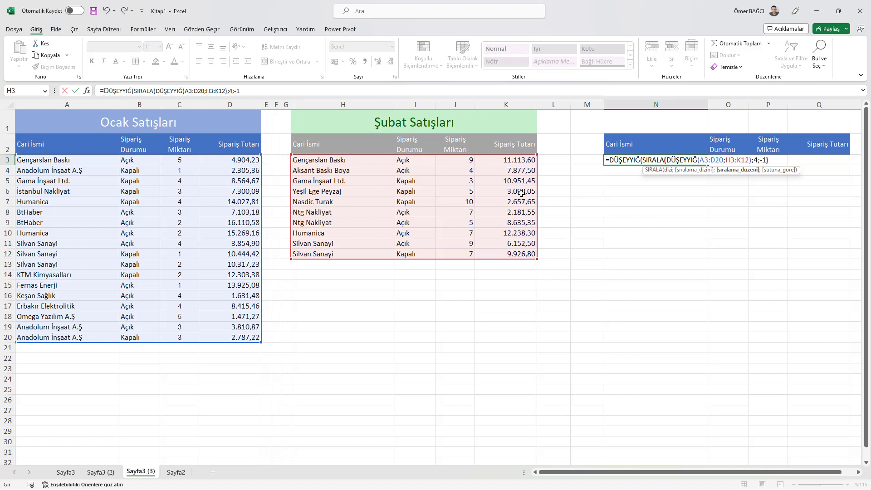
type("))")
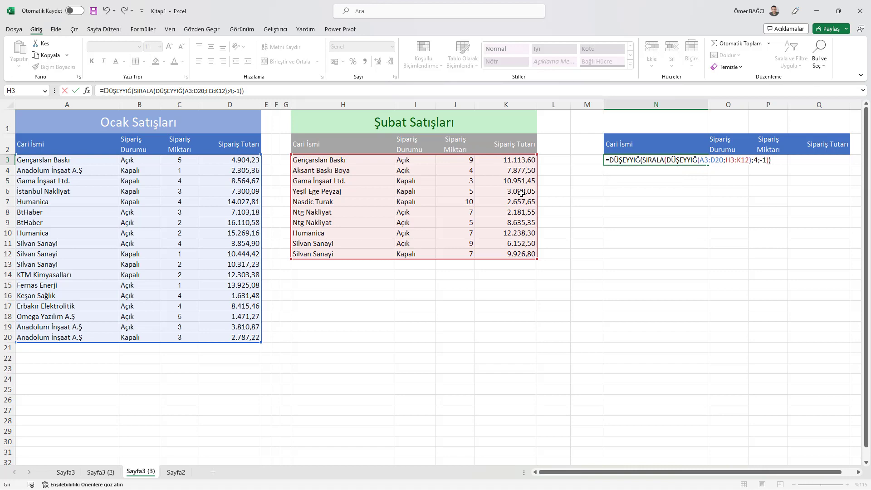
key("Return")
key("Right")
key("Right")
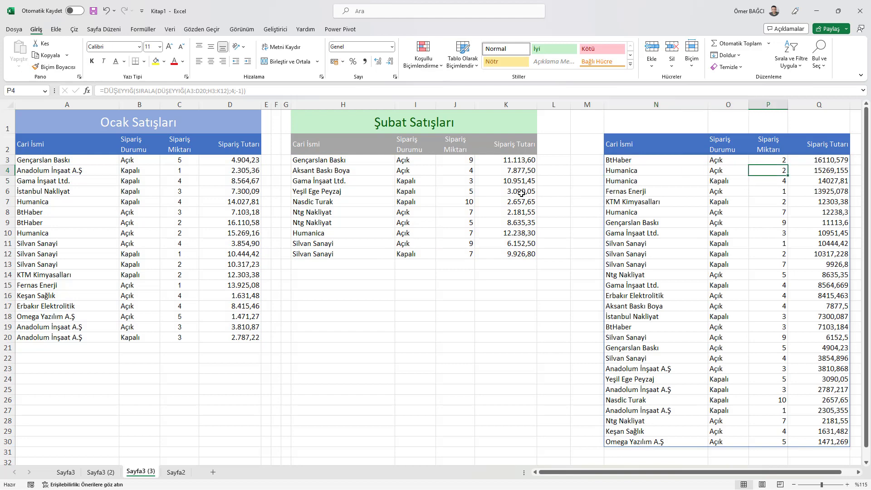
Format column Q as Sayı with two decimals and the 1000 separator
left_click(810, 107)
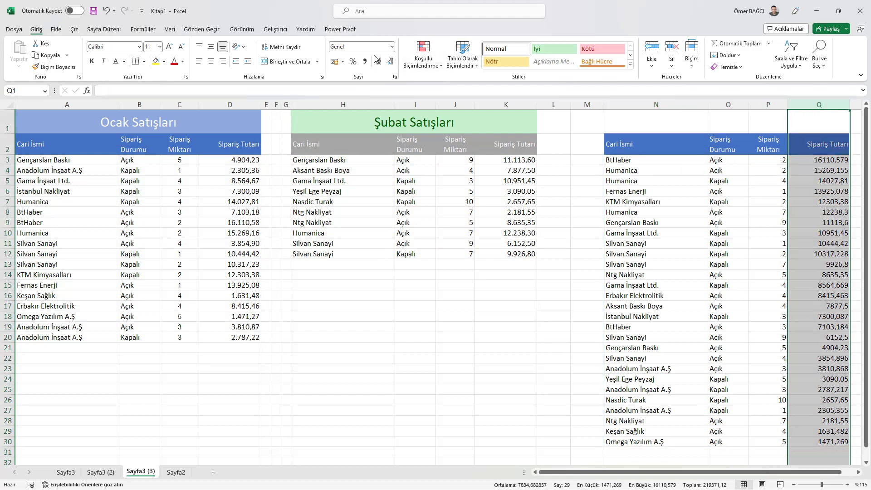
right_click(831, 237)
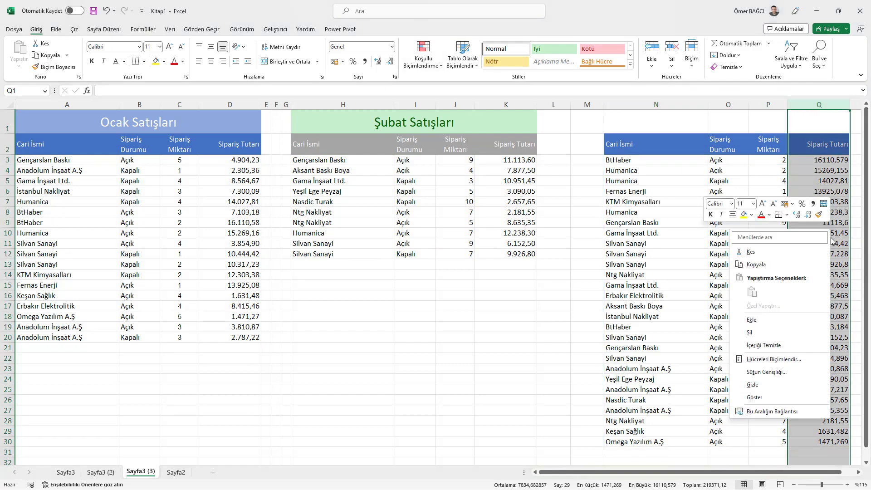
left_click(774, 359)
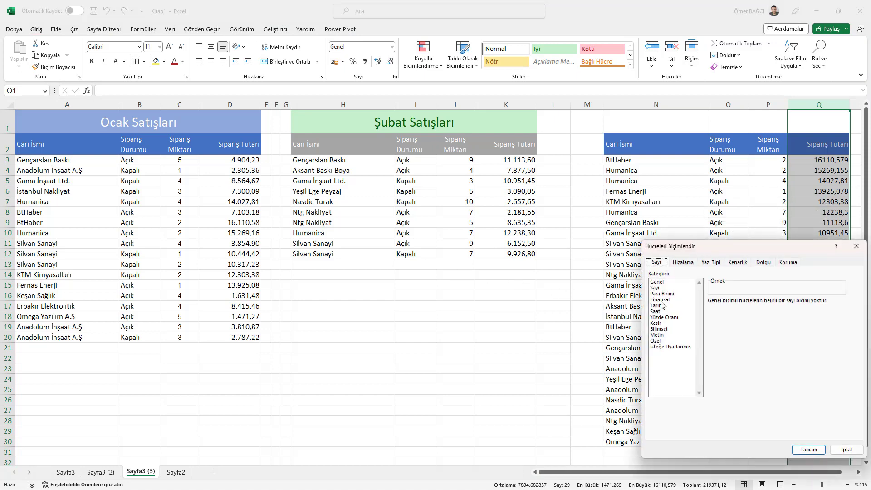
left_click(655, 289)
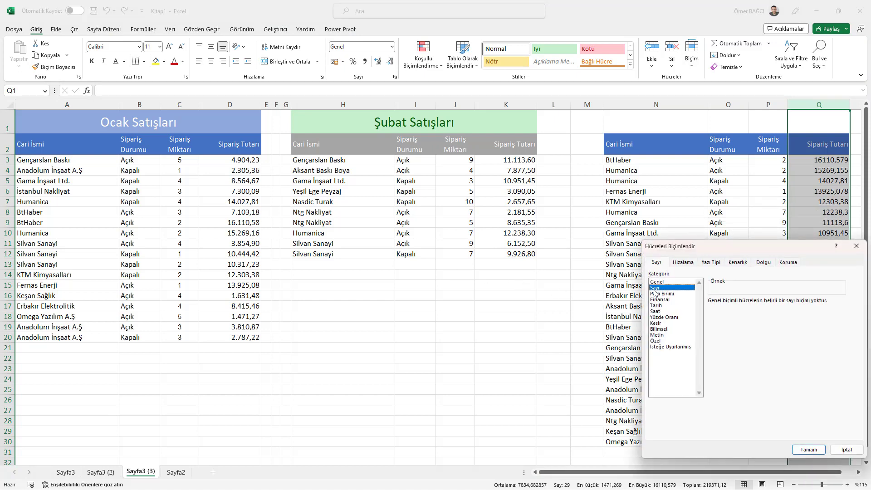
left_click(732, 316)
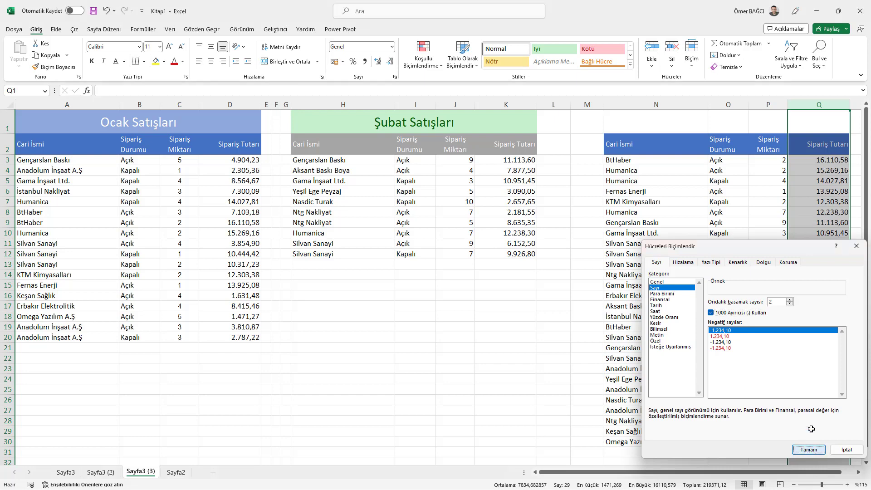
left_click(809, 450)
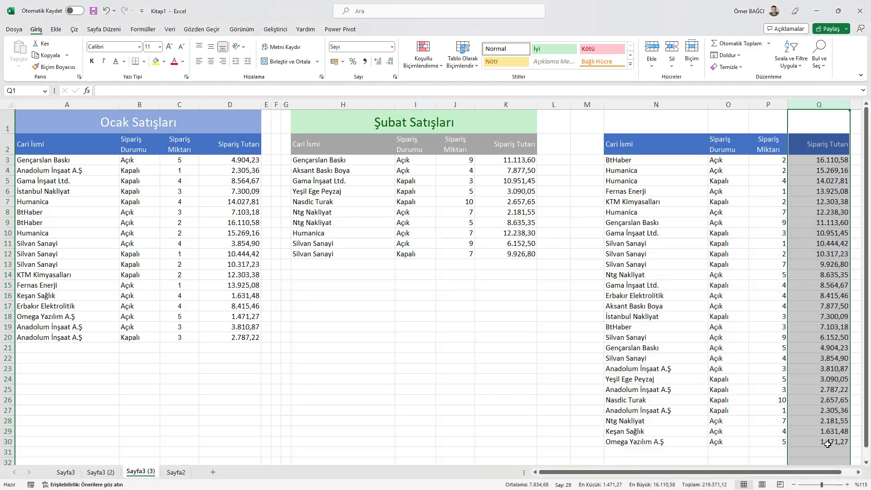
left_click(633, 191)
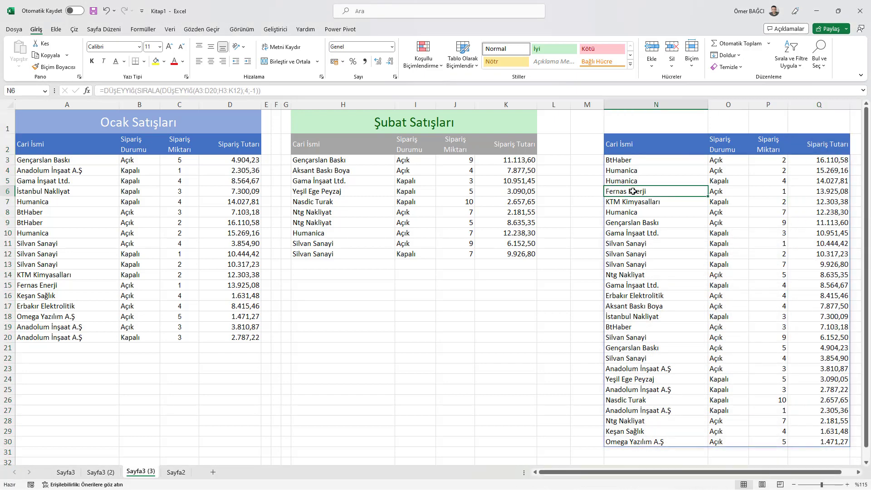
left_click(625, 221)
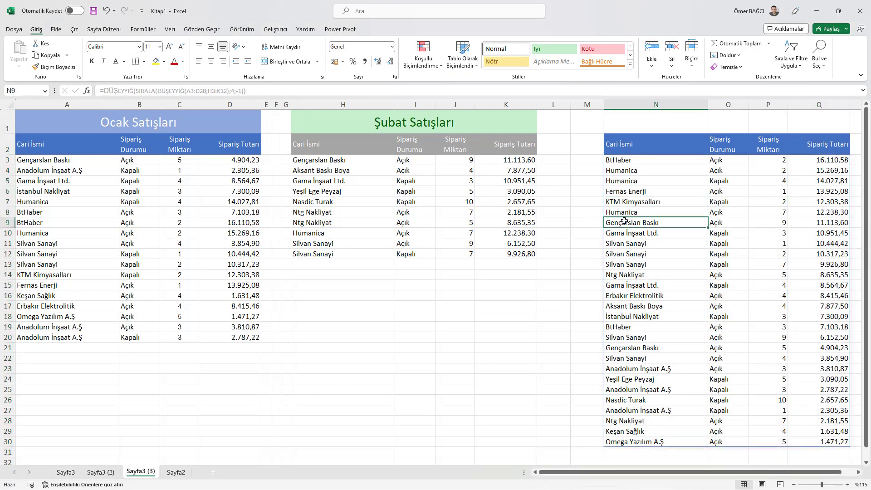
left_click(80, 164)
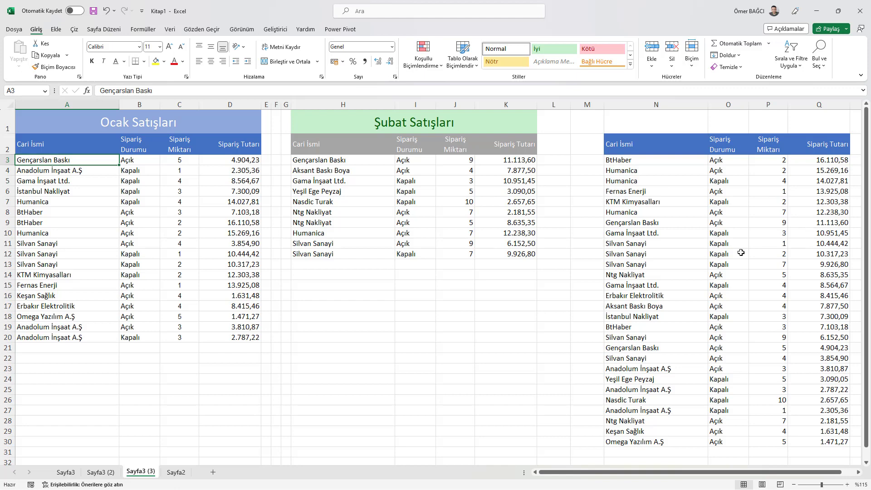
left_click(665, 163)
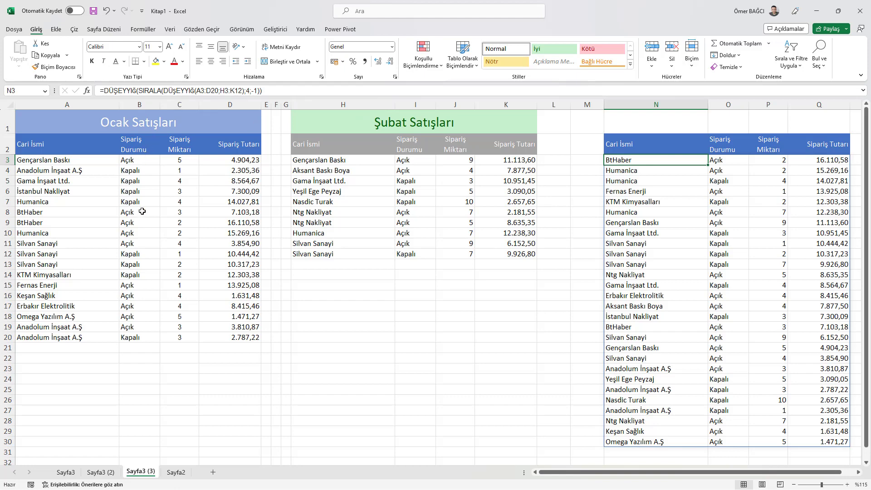
Change İstanbul Nakliyat's D6 amount to 17.300,09, then select columns L and M
left_click(214, 182)
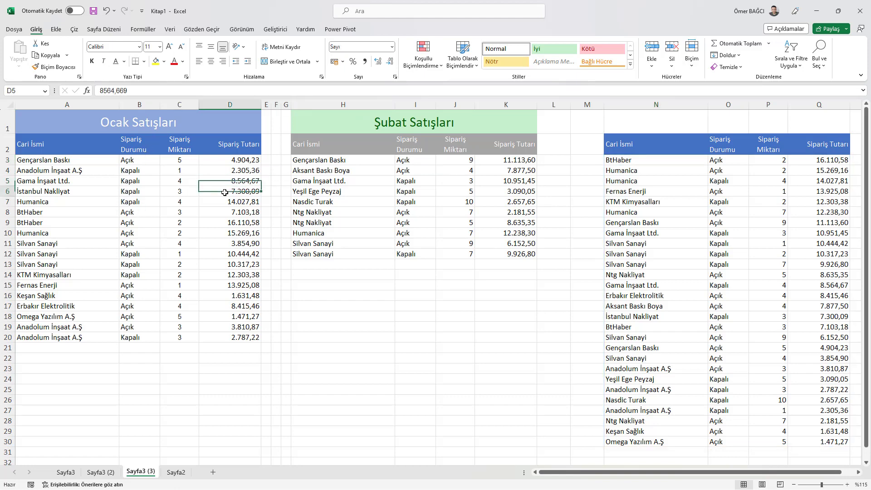
double_click(226, 192)
type("1")
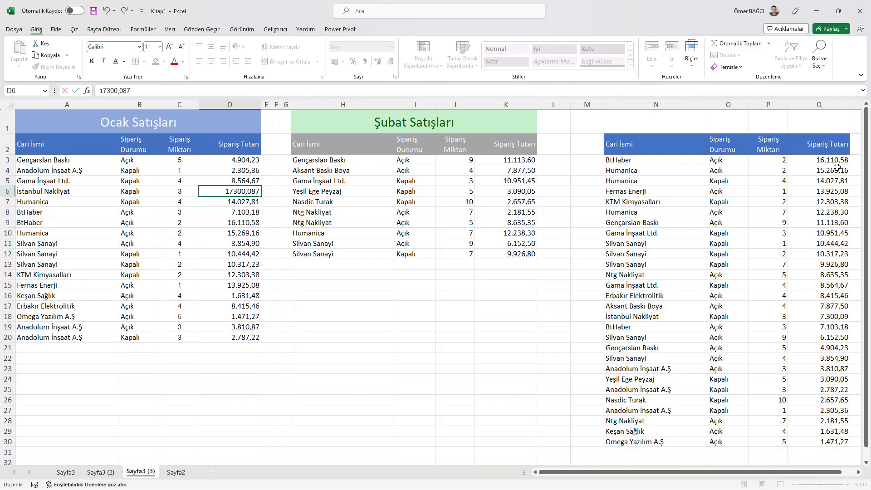
key("Return")
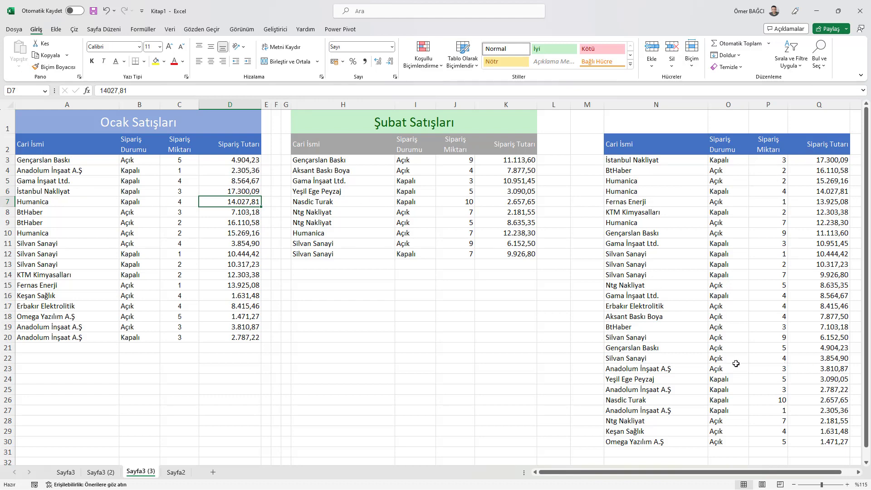
left_click_drag(592, 104, 555, 109)
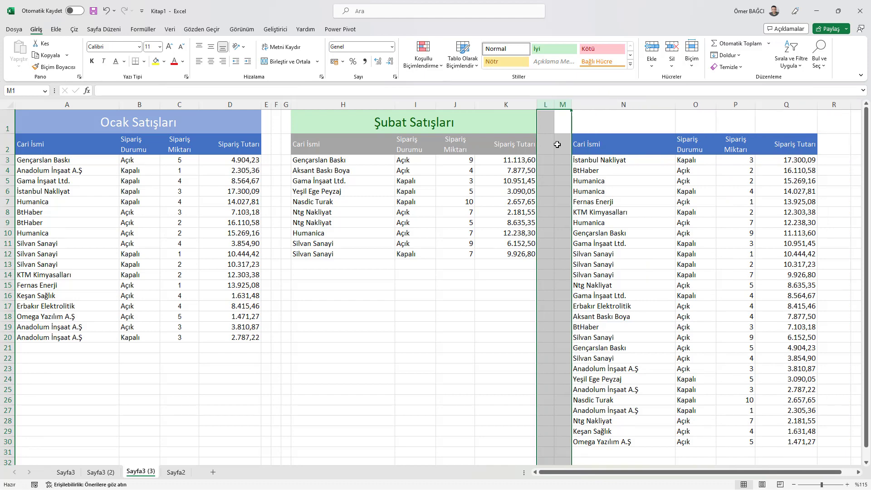
left_click(595, 171)
left_click(609, 161)
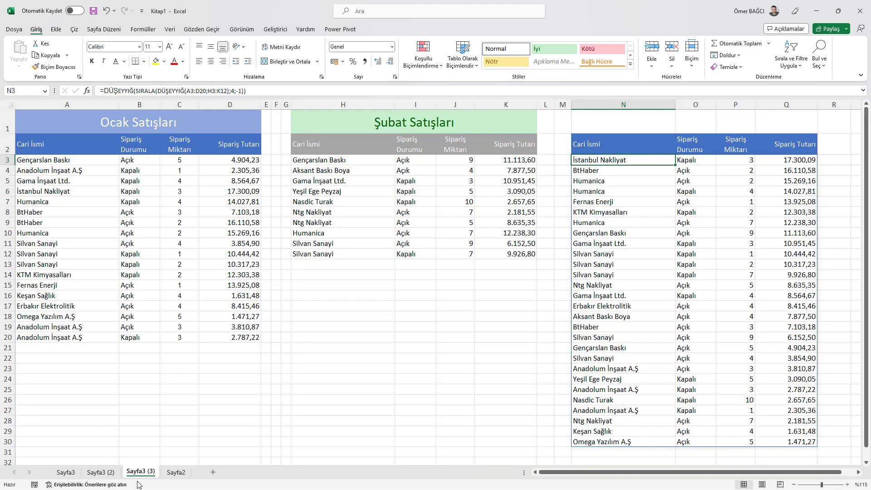
left_click_drag(142, 472, 178, 471)
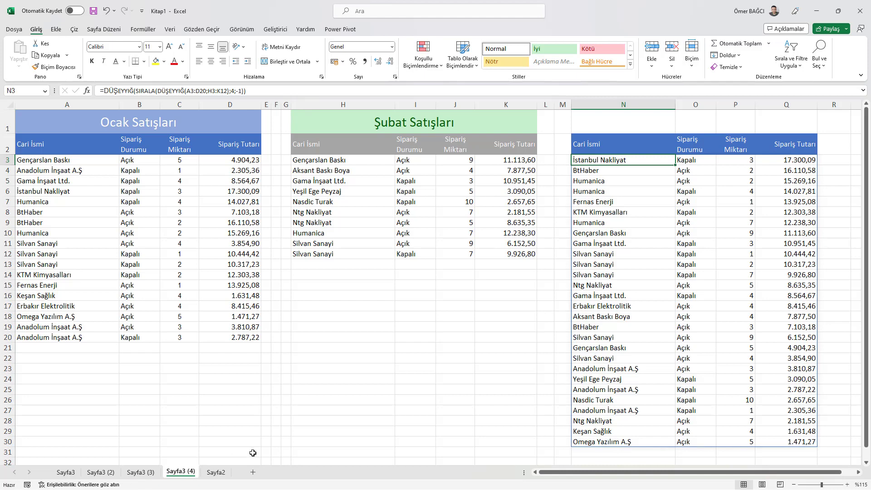
Wrap the N3 formula in AL(...;5) so only the top 5 orders appear
double_click(610, 161)
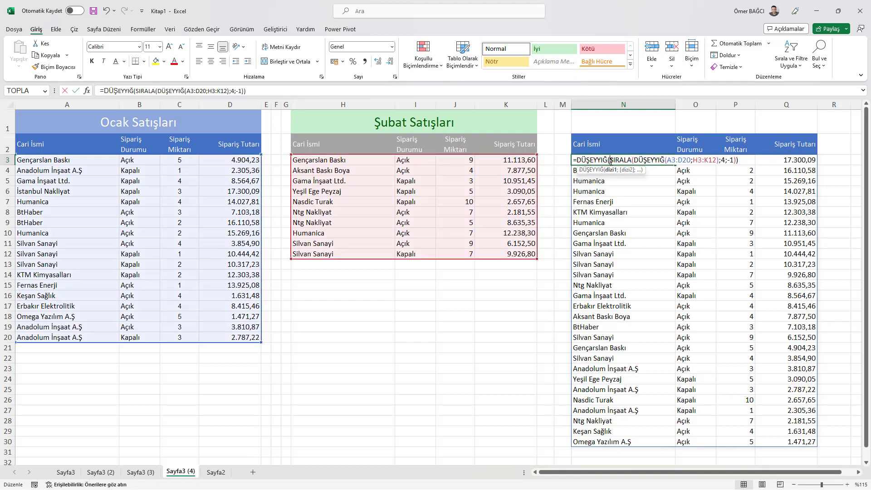
key("Escape")
scroll(625, 189, "up", 6, "ctrl")
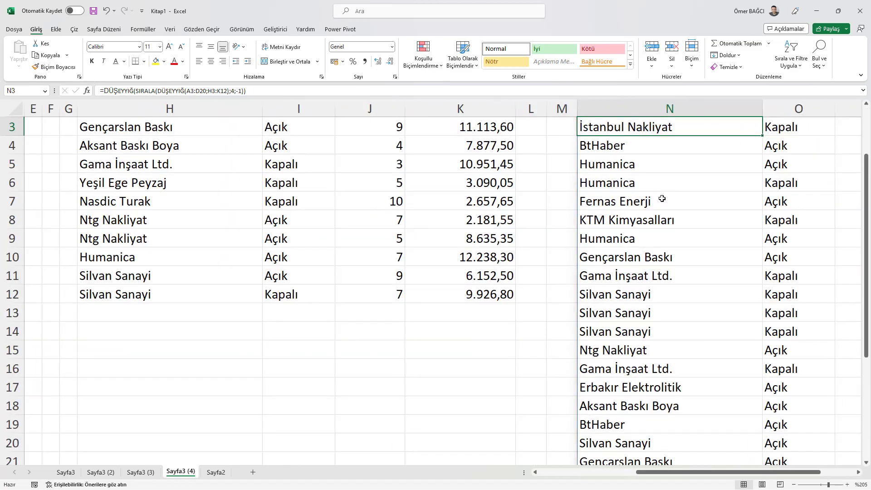
scroll(660, 198, "up", 1)
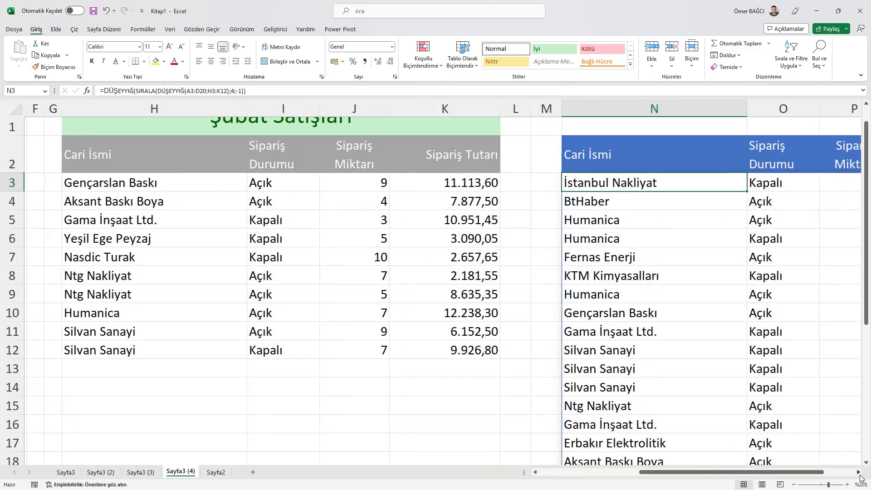
scroll(859, 472, "right", 5)
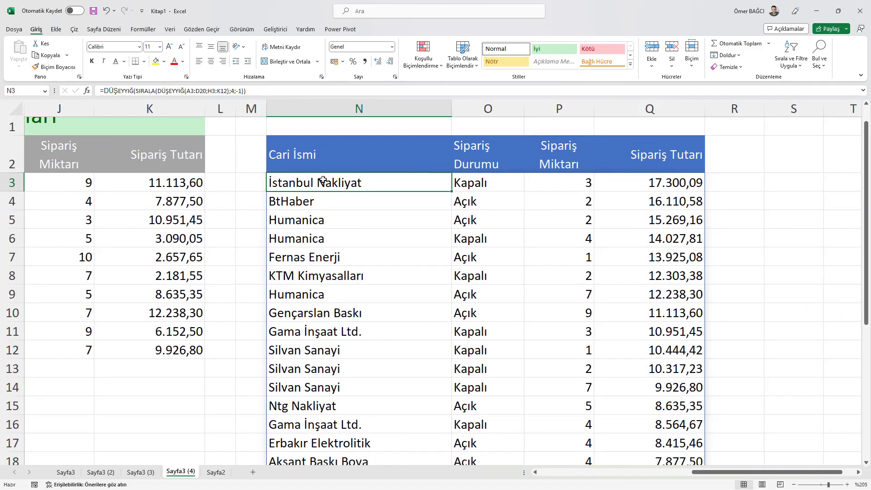
double_click(323, 181)
left_click(274, 180)
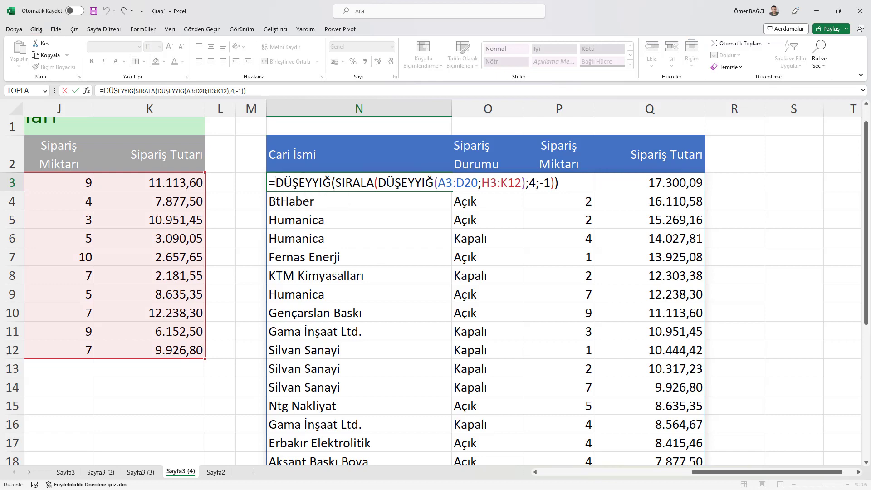
type("AI")
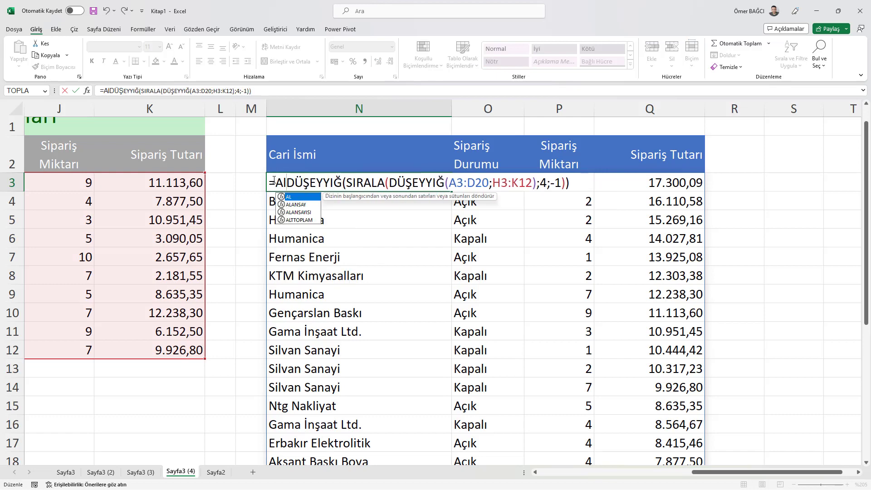
type("(")
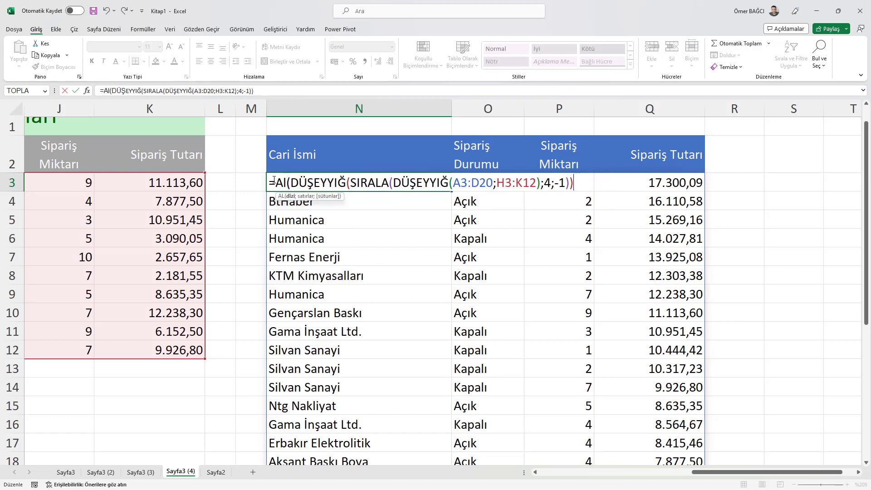
type(";")
type("5")
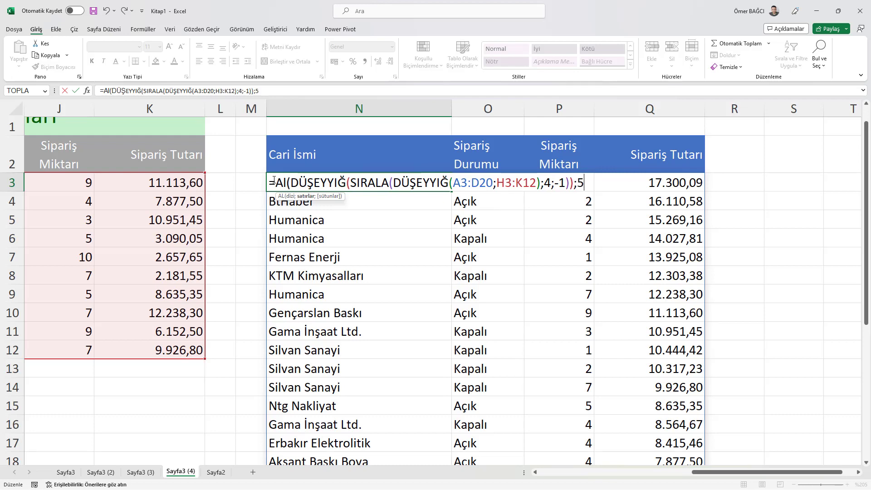
type(")")
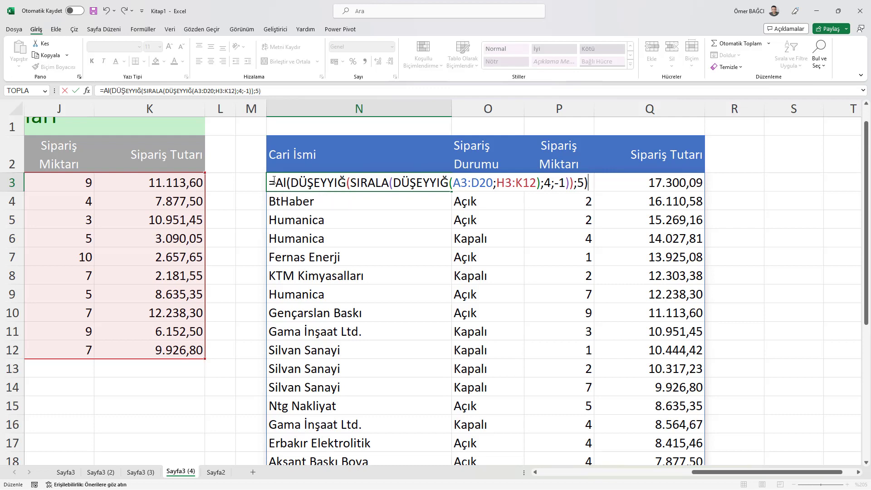
key("Return")
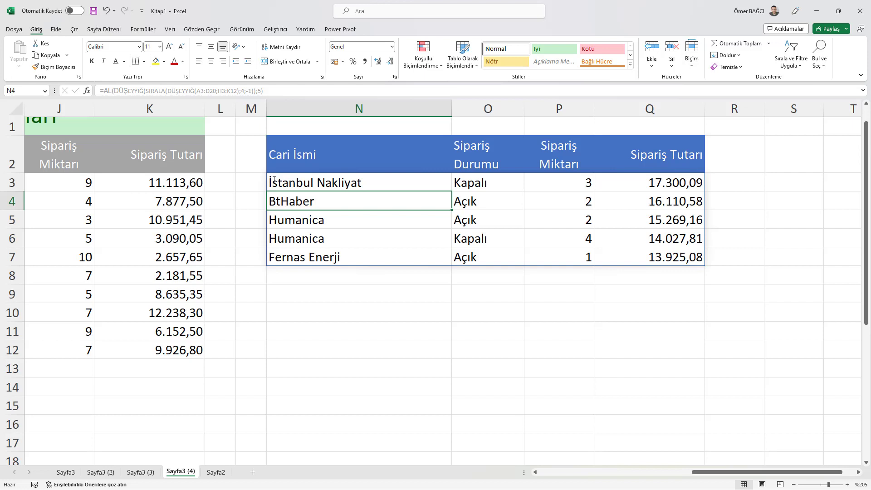
Review the February amounts and the top-five result formula, then go to D6
left_click(197, 257)
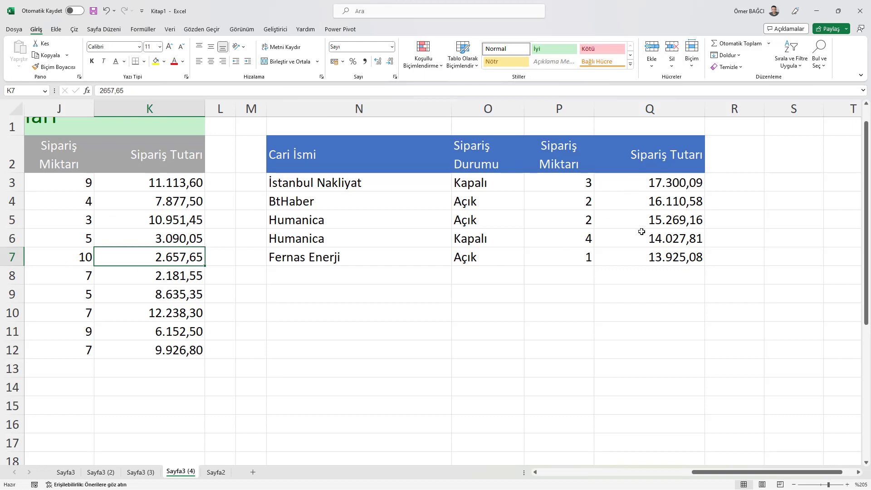
left_click(657, 180)
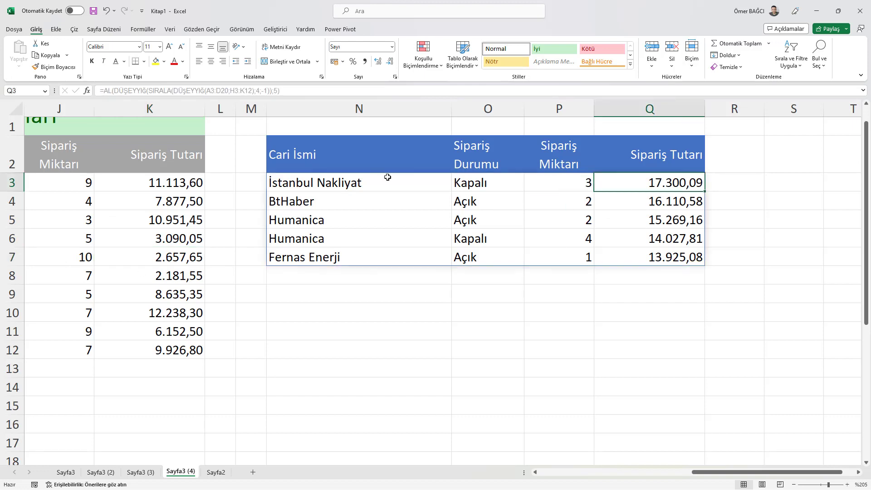
left_click(364, 178)
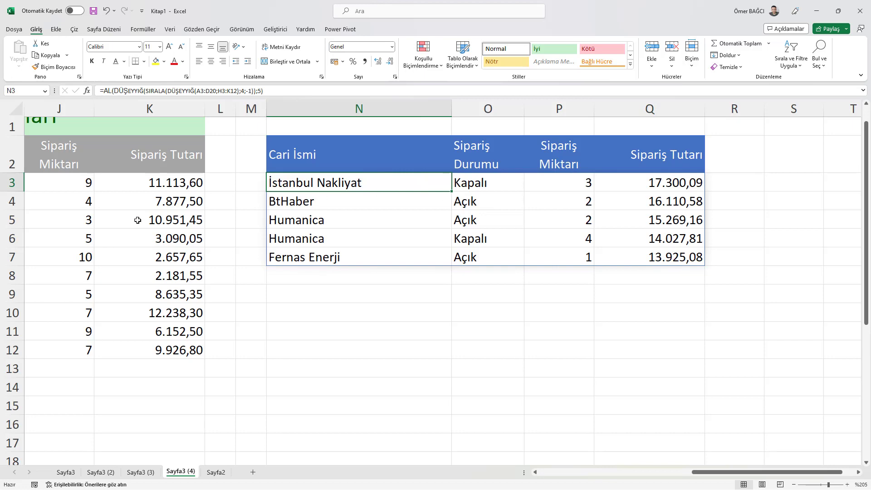
left_click(132, 222)
key("Left")
key("Left")
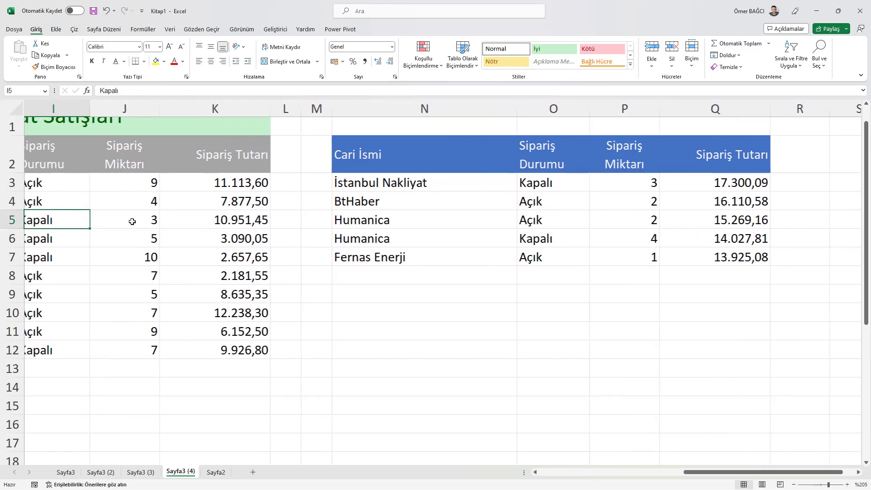
key("Left")
key("Left")
Delete the leading 1 in D6, reducing the amount to 7.300,09
key("Left")
key("Left")
key("Left")
key("Left")
key("Right")
key("Right")
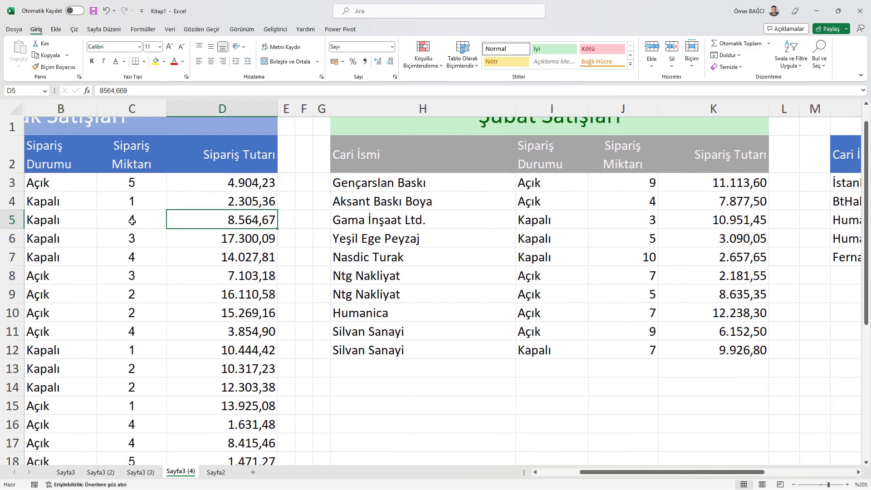
key("Down")
key("F2")
key("Left")
key("Left")
key("Left")
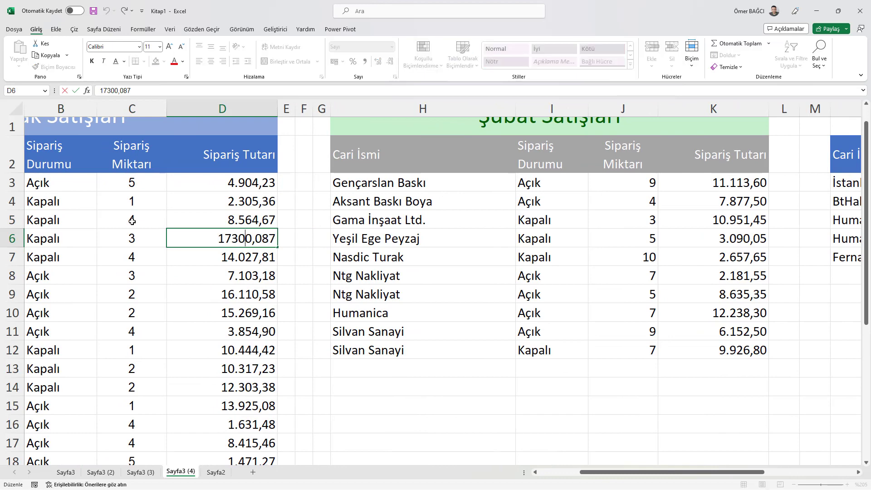
key("Left")
key("Left")
key("Left")
key("Delete")
key("Return")
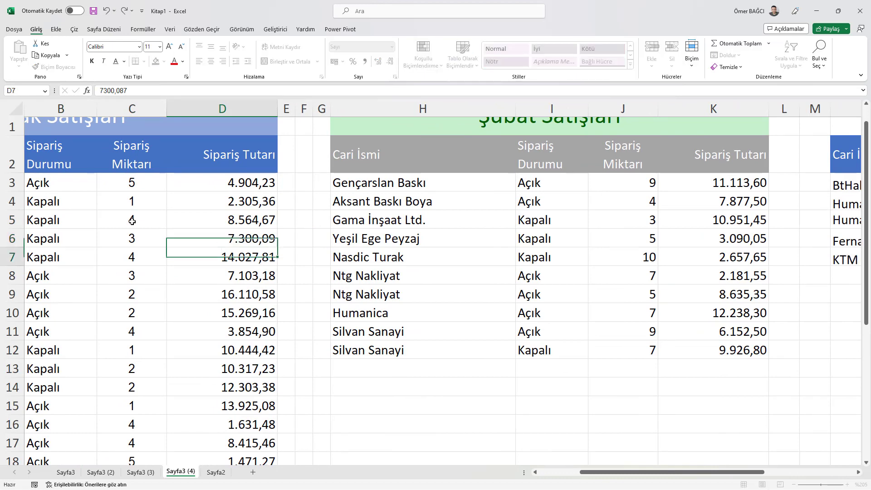
Return to the top of the recalculated top-five list
key("Up")
key("Right")
key("Right")
key("Right")
key("Right")
key("Right")
key("Right")
key("Right")
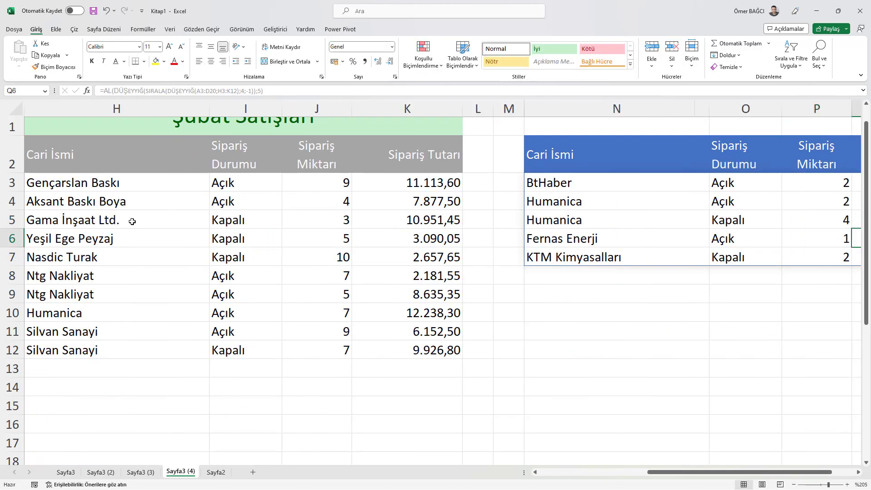
key("Right")
key("Right")
key("Up")
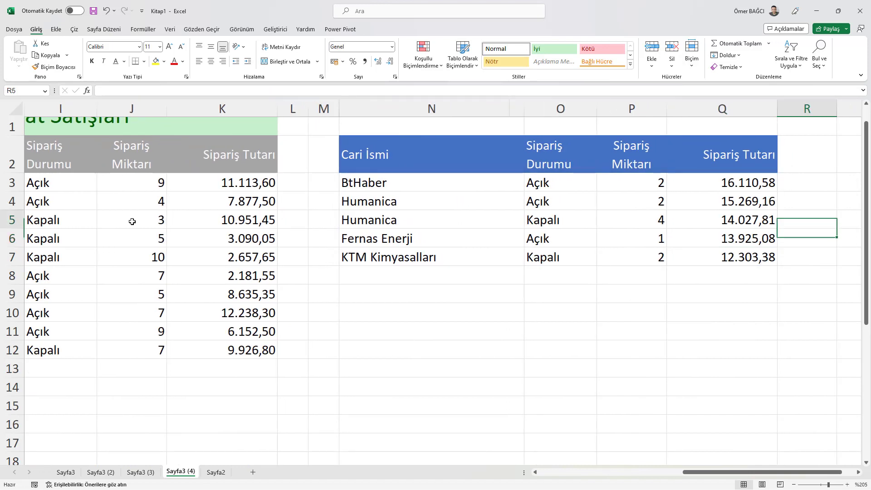
key("Up")
key("Up")
key("Left")
key("Left")
key("Left")
key("Left")
key("Left")
key("Right")
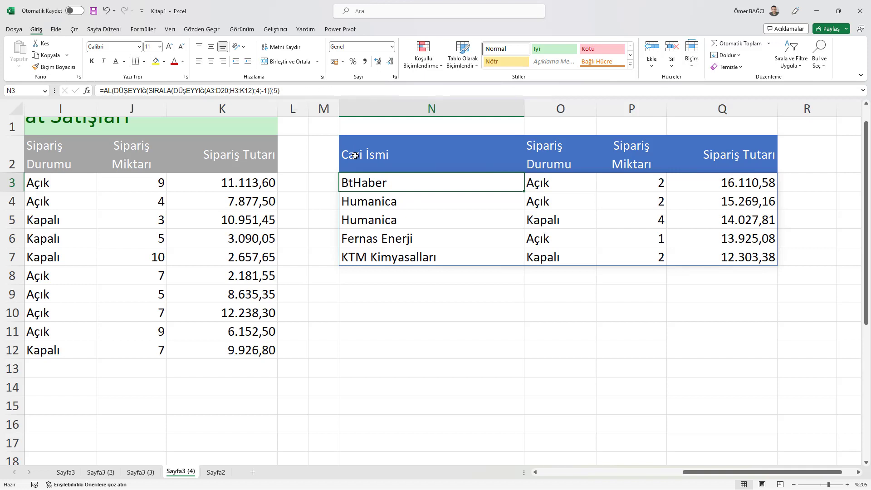
double_click(373, 182)
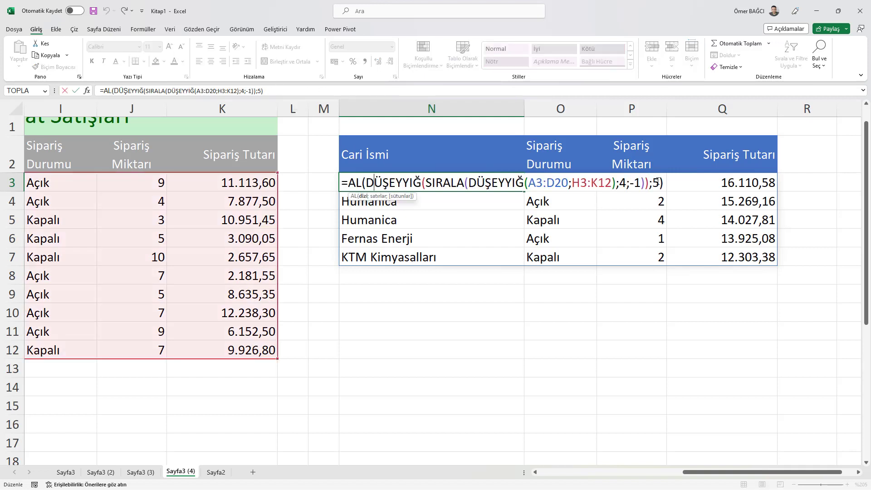
left_click(653, 182)
type("-")
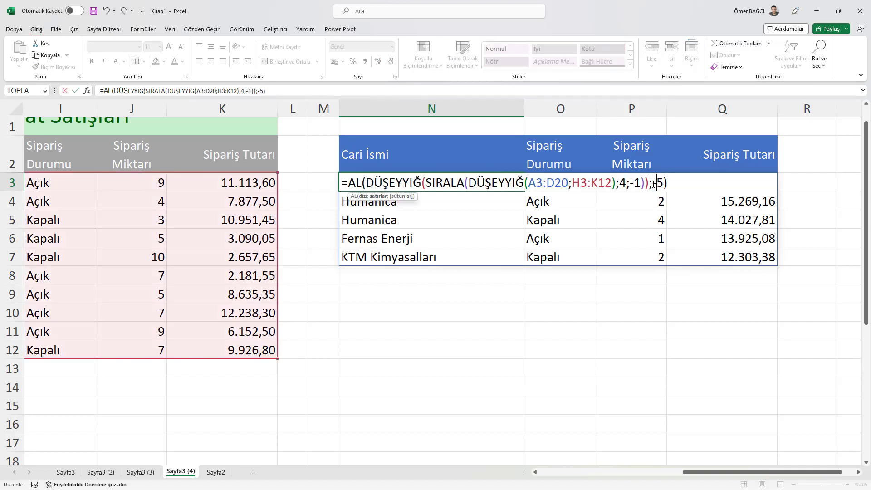
key("Return")
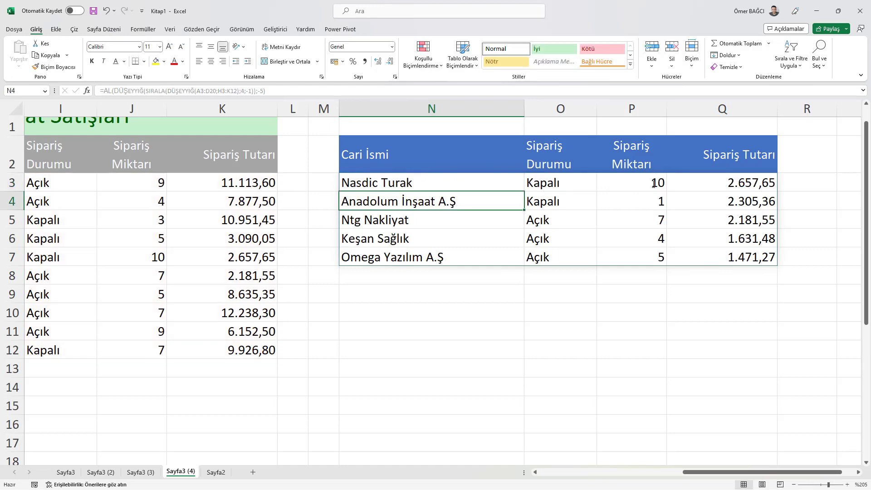
double_click(654, 183)
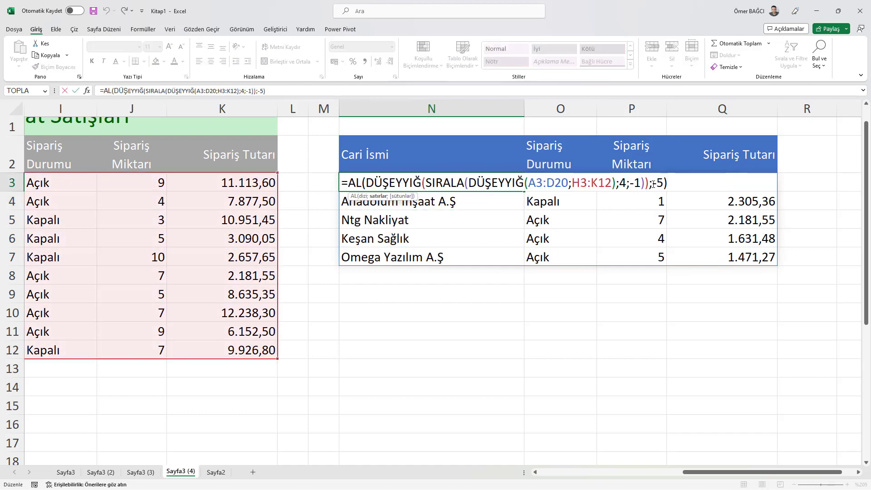
key("BackSpace")
key("Return")
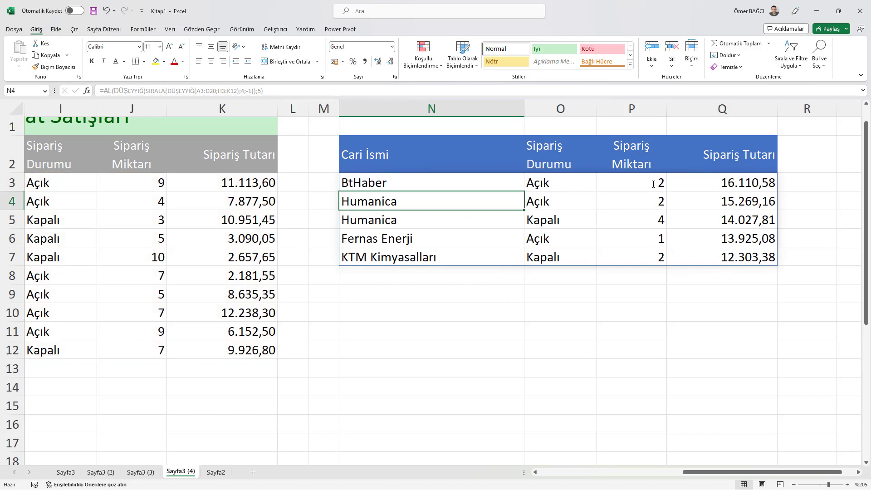
key("Up")
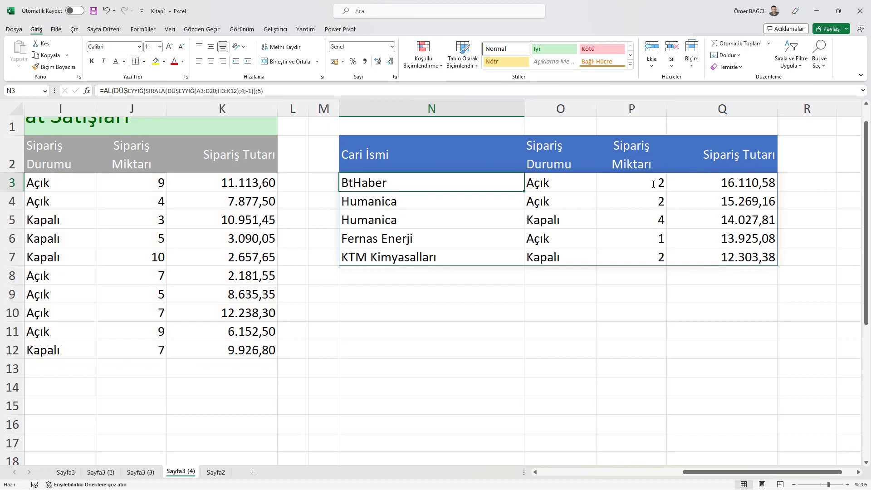
key("Left")
key("Left")
key("Left")
key("Left")
key("Left")
key("Left")
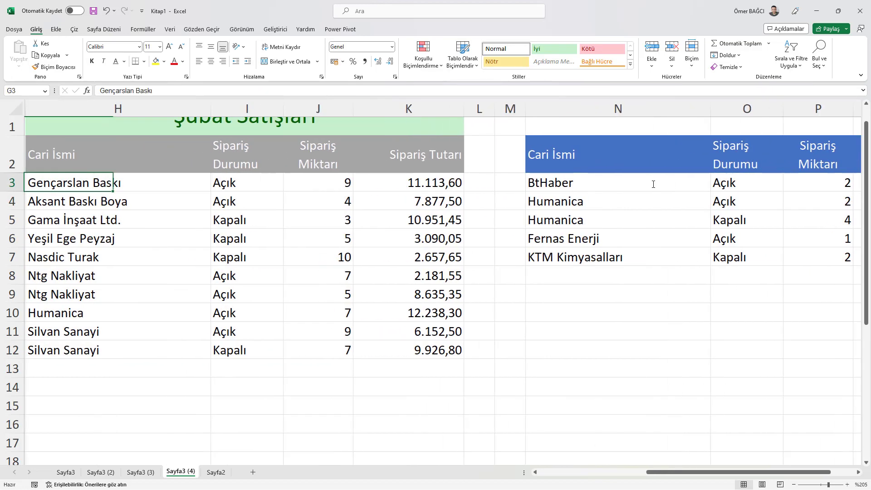
key("Left")
key("Right")
key("Left")
key("Left")
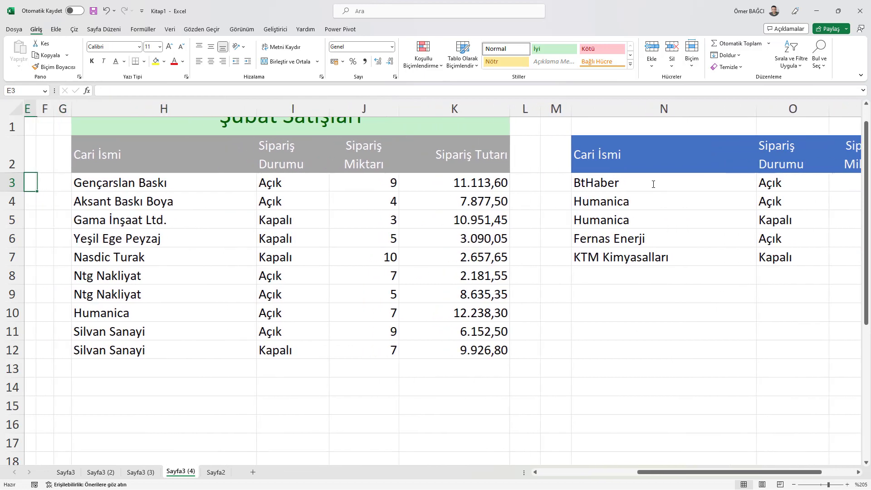
key("Left")
key("Left")
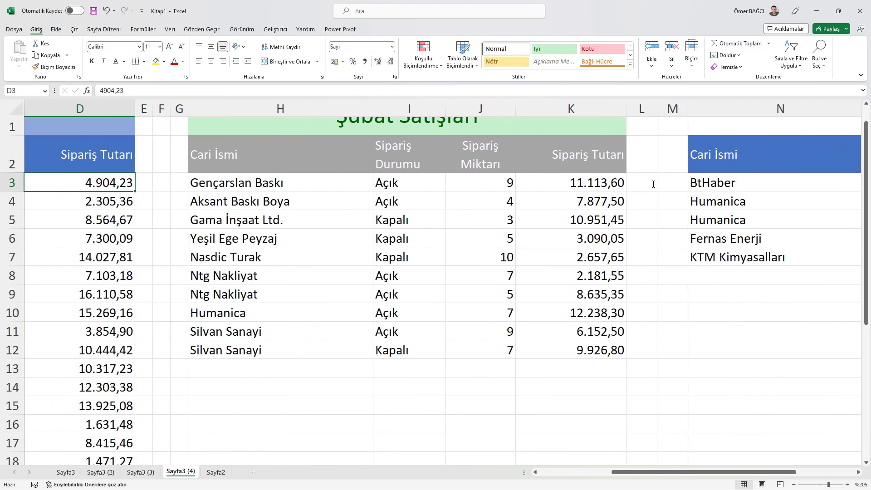